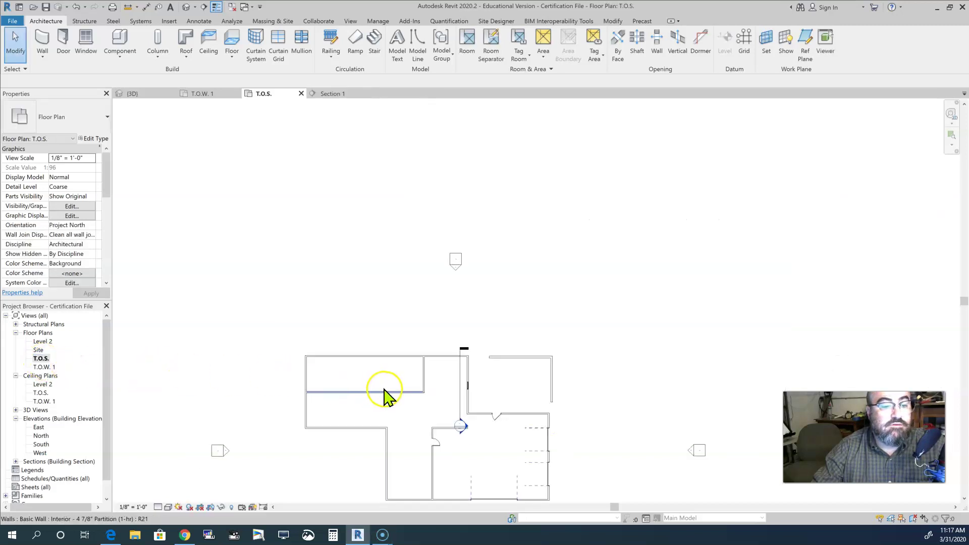
- Start the Window tool in the T.O.S. plan with Window-Double-Hung 30" x 46" as the type
scroll(385, 397, up, 5)
middle_drag(439, 400, 513, 318)
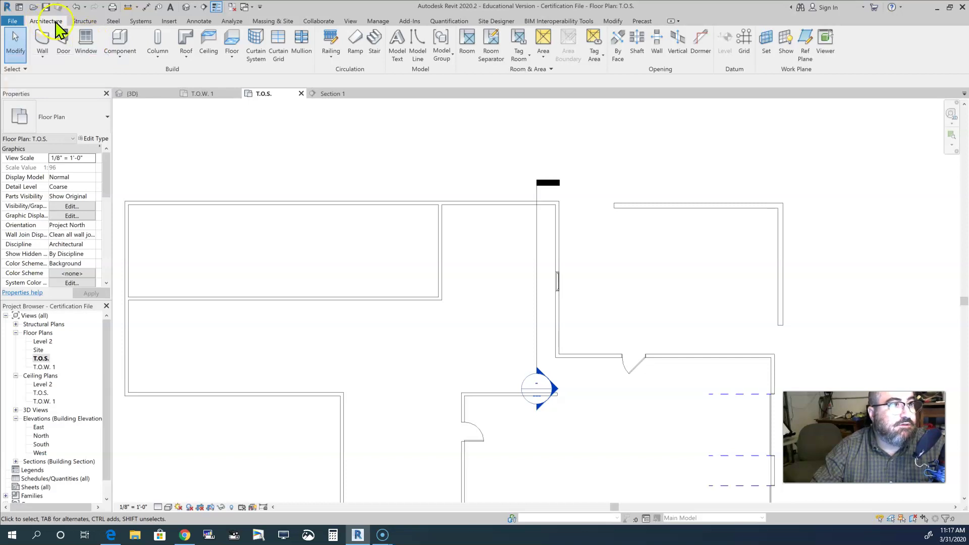
click(86, 39)
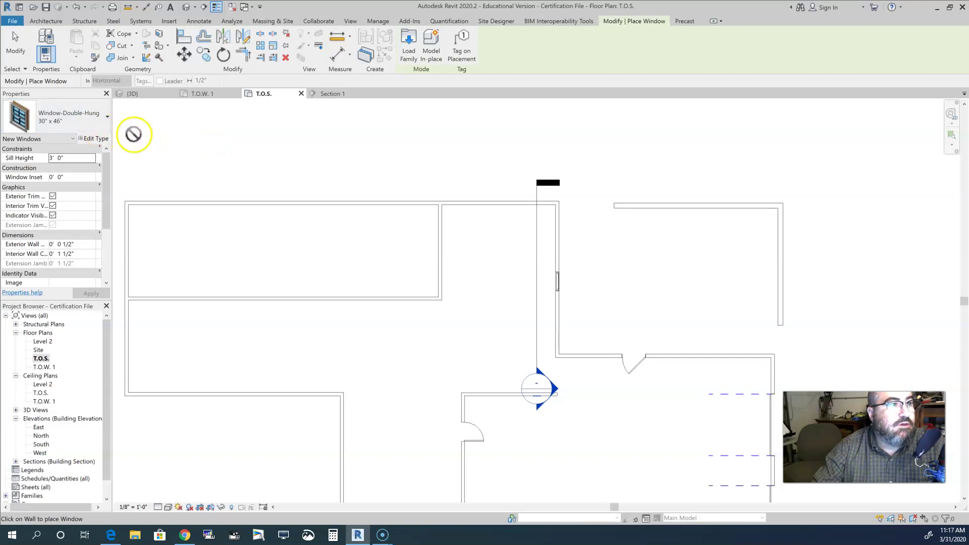
click(75, 126)
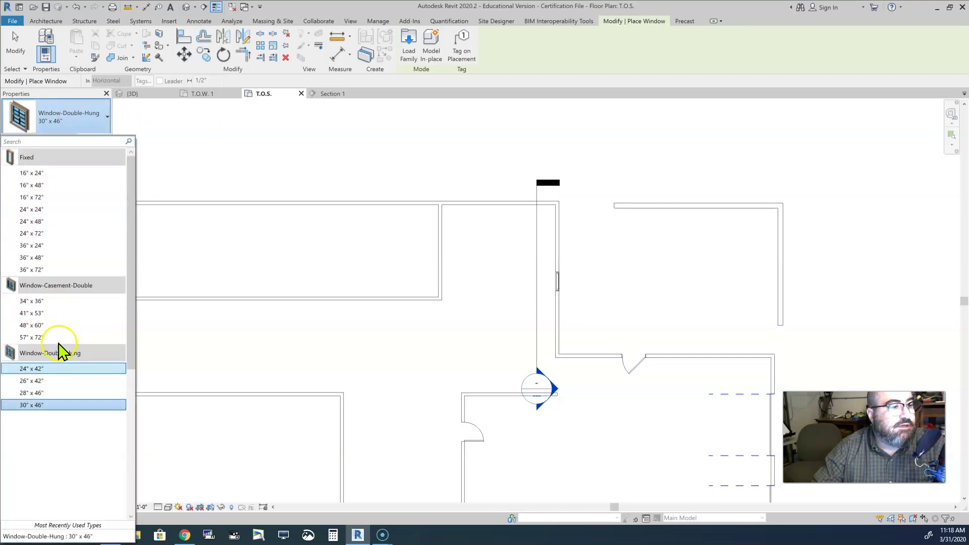
- Keep the double-hung 30" x 46" type and bring the top exterior wall into view
click(28, 406)
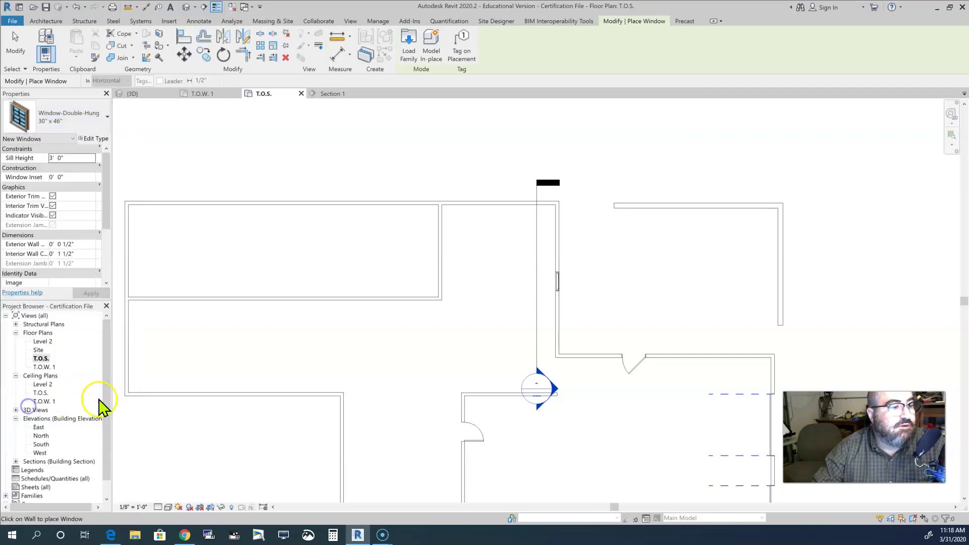
scroll(523, 285, up, 3)
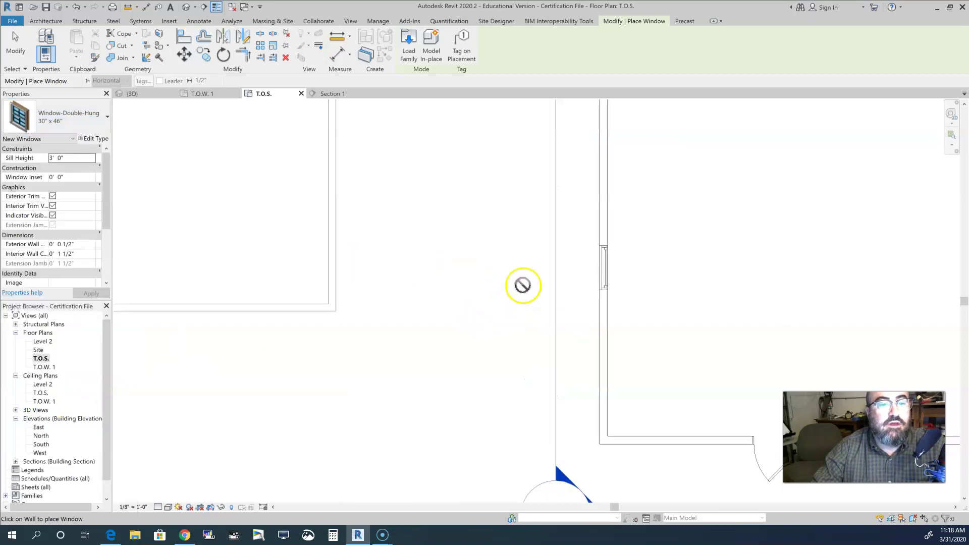
middle_drag(523, 283, 500, 471)
middle_drag(373, 205, 547, 359)
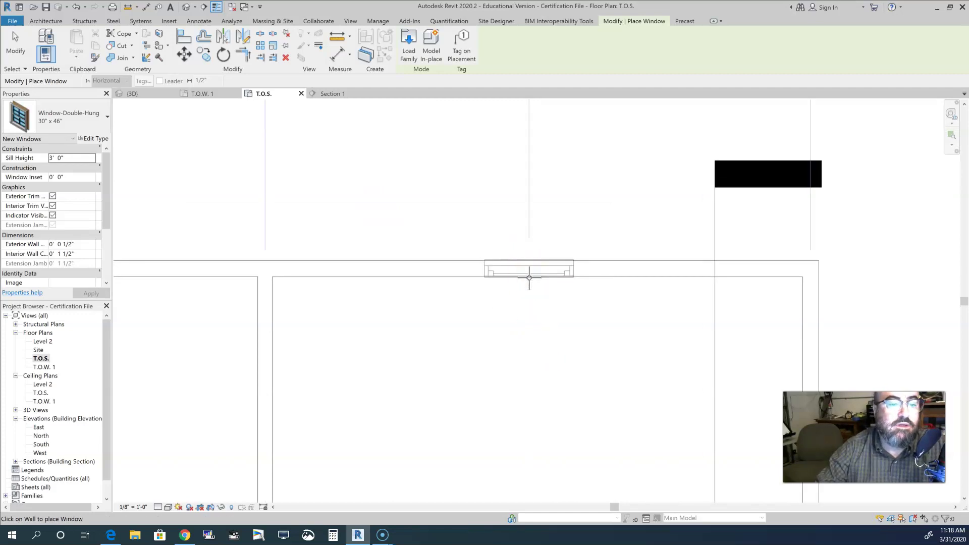
click(528, 269)
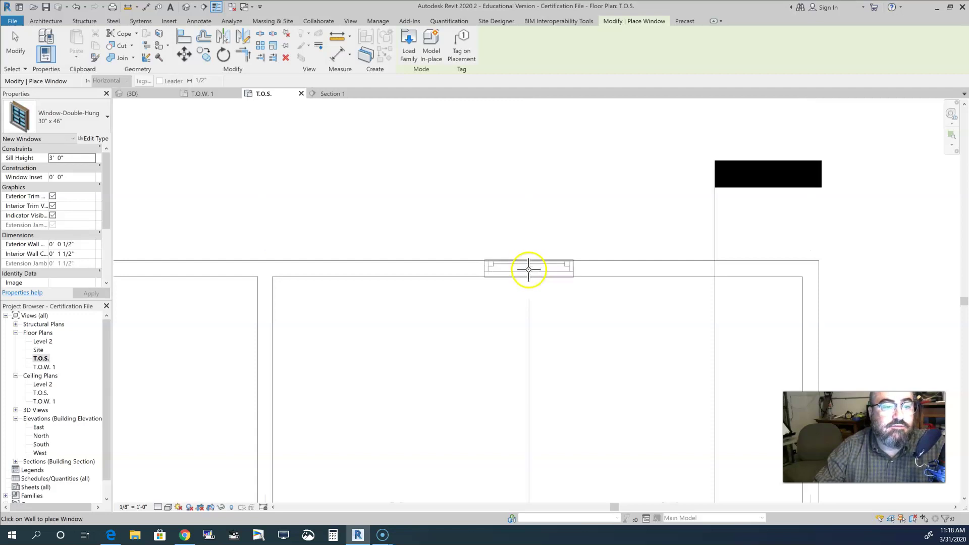
scroll(528, 269, down, 3)
middle_drag(558, 307, 469, 245)
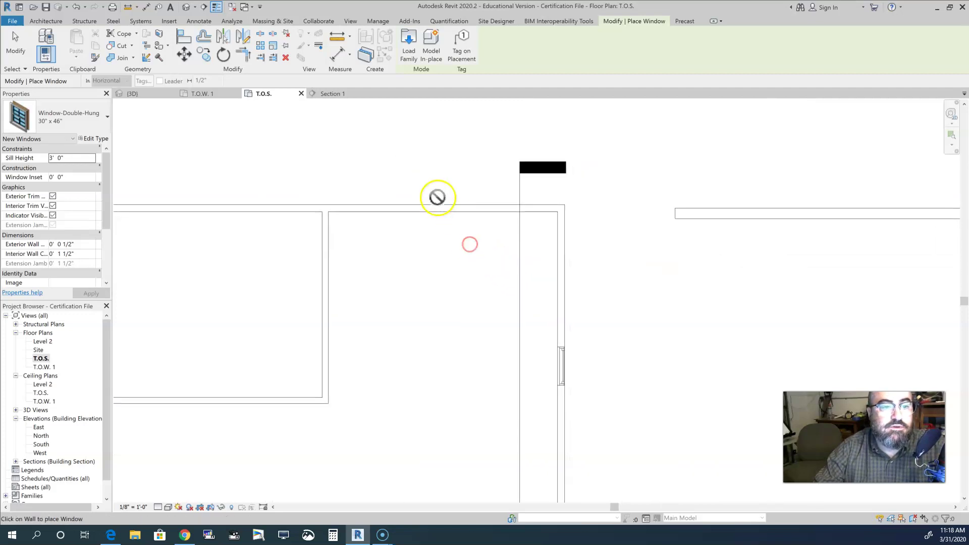
- Place the 30" x 46" window in the top exterior wall and end the Window command
scroll(437, 210, up, 3)
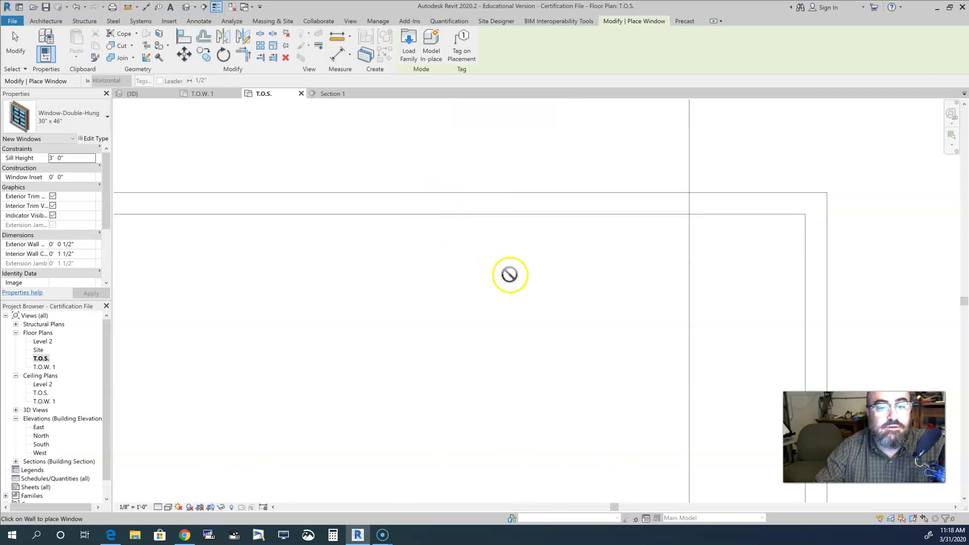
scroll(346, 106, down, 2)
middle_drag(508, 274, 526, 181)
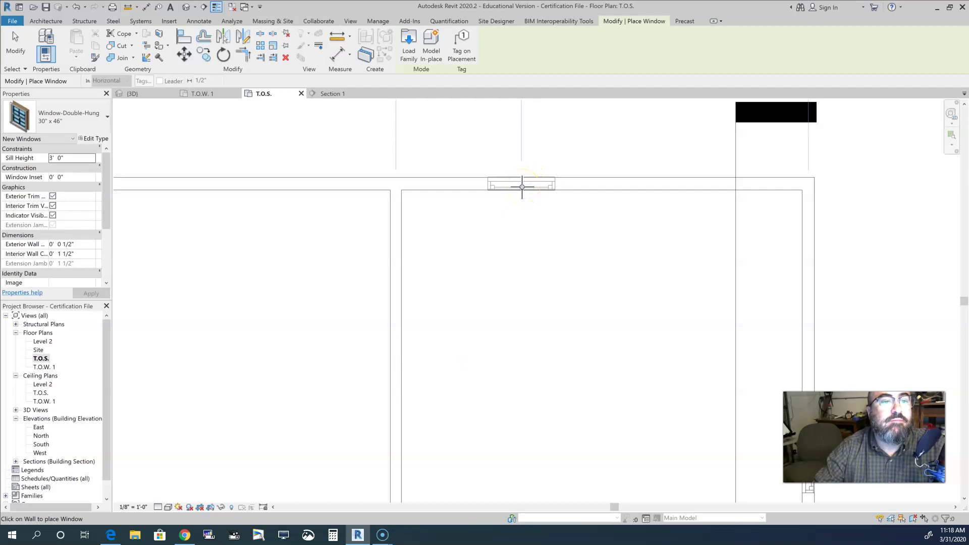
scroll(522, 186, up, 2)
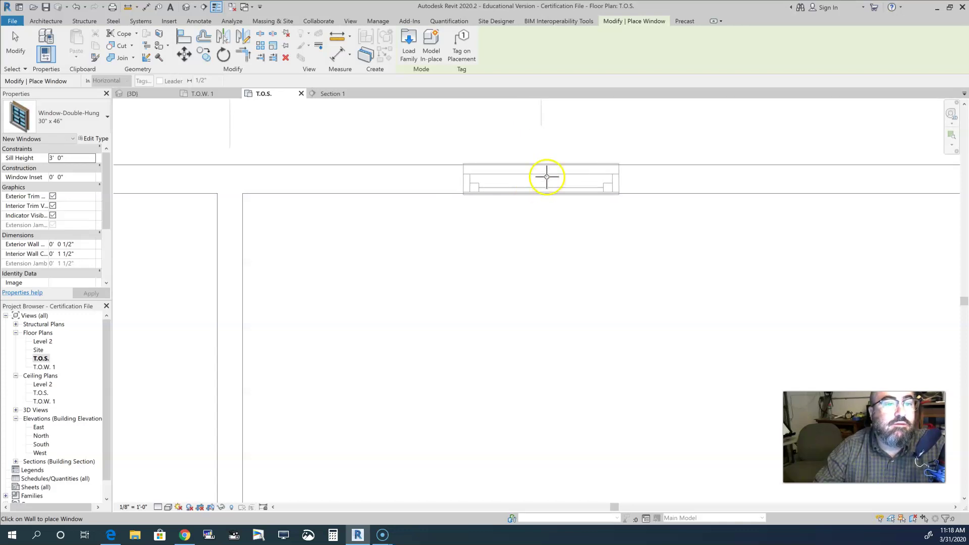
click(529, 187)
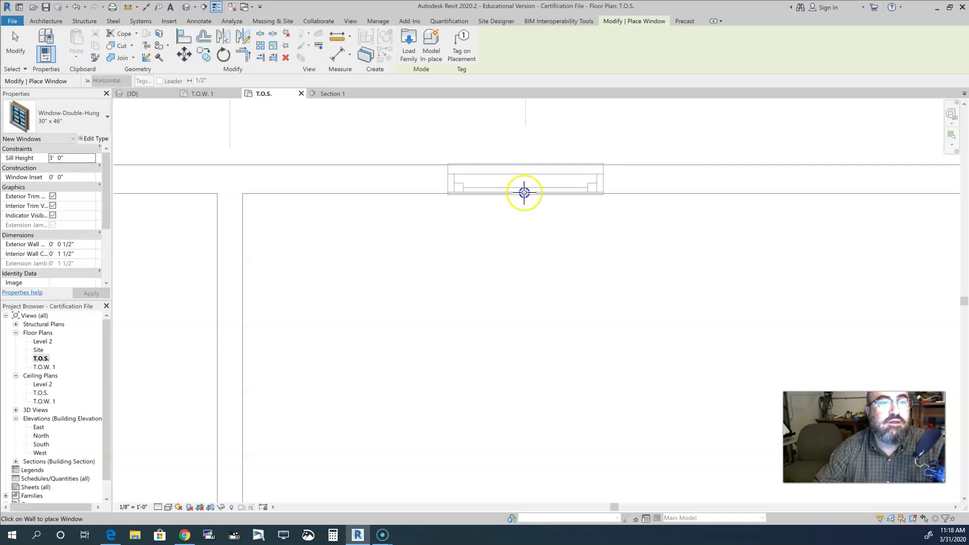
click(524, 193)
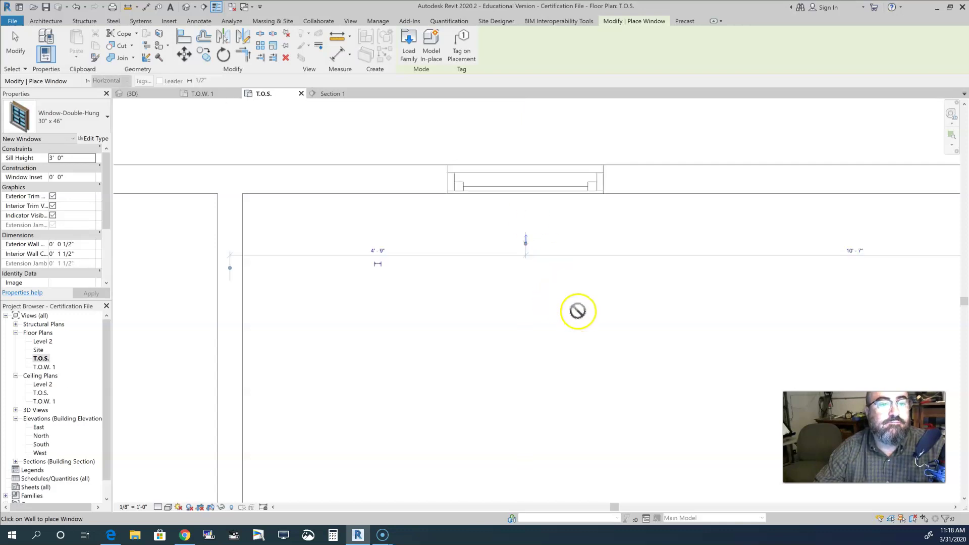
scroll(578, 310, down, 3)
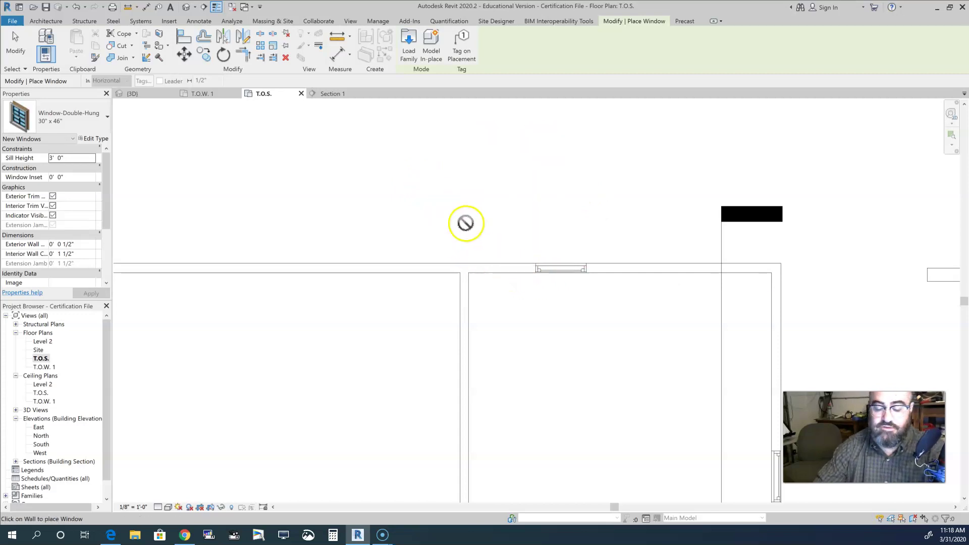
key(Escape)
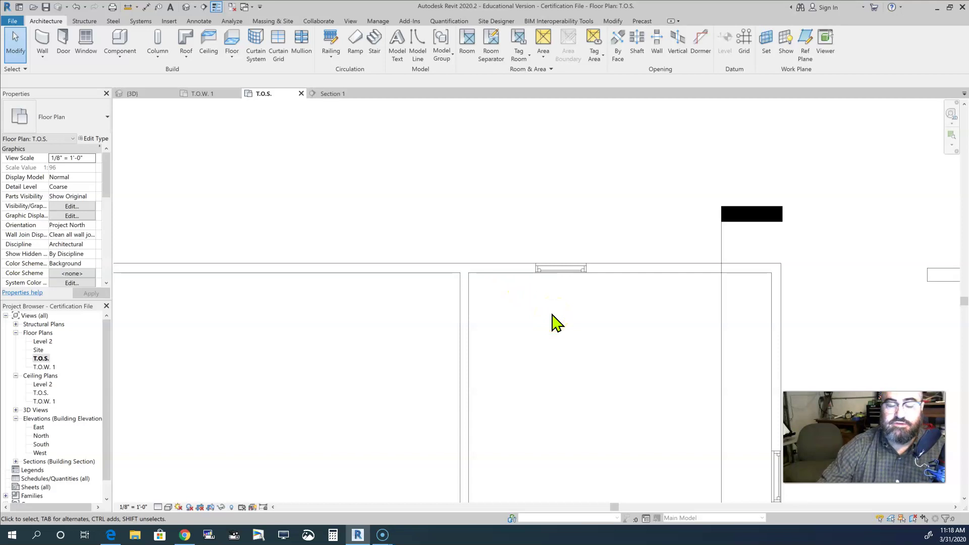
- Select the double-hung window, flip its facing to the wall's opposite side, then zoom out
scroll(586, 301, up, 3)
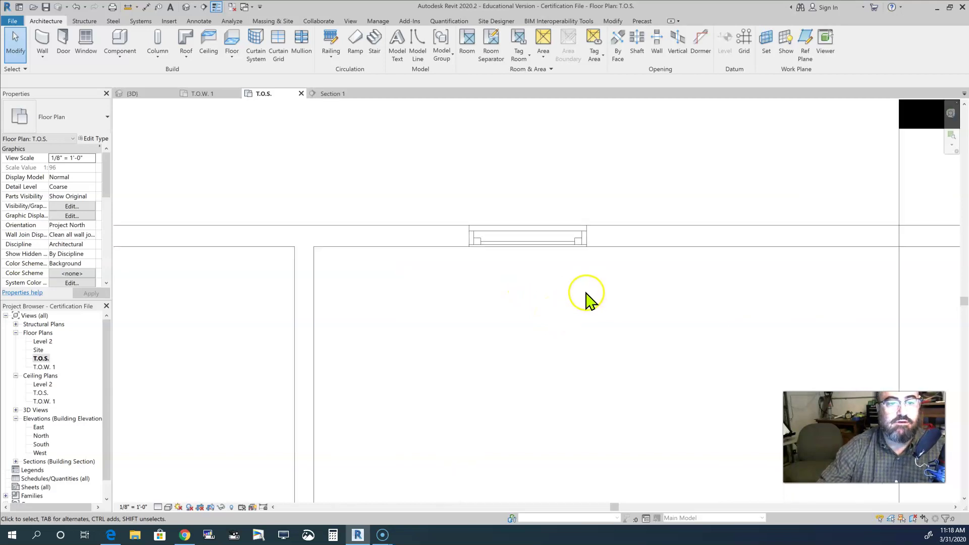
click(581, 248)
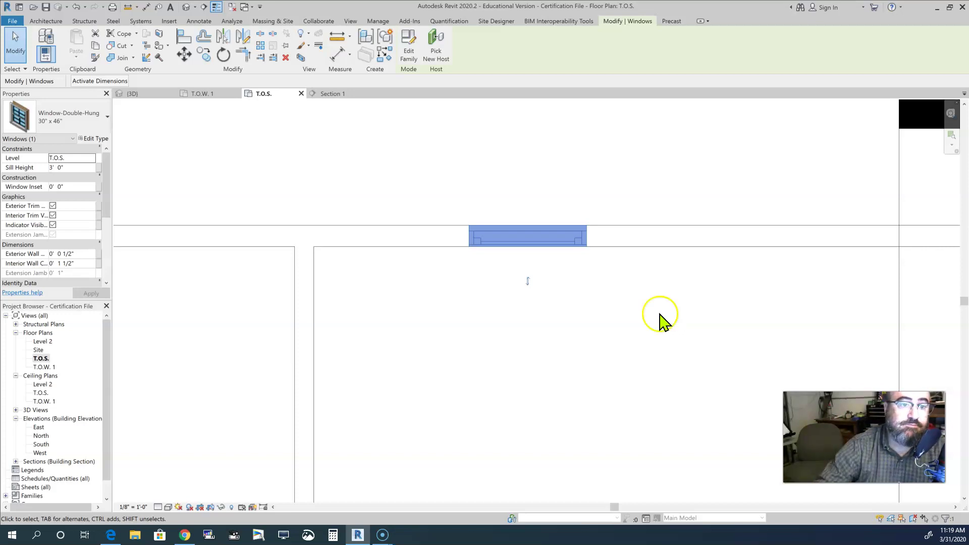
click(527, 281)
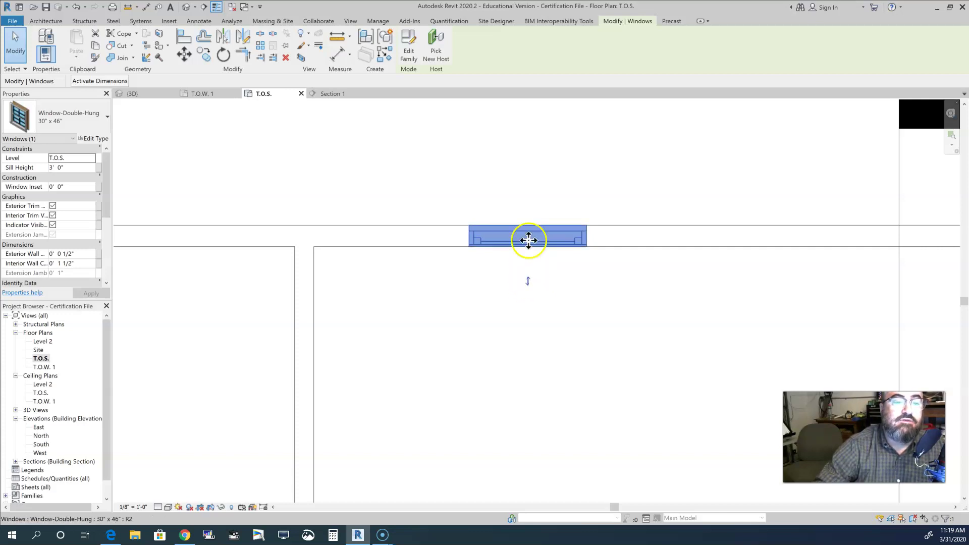
click(526, 283)
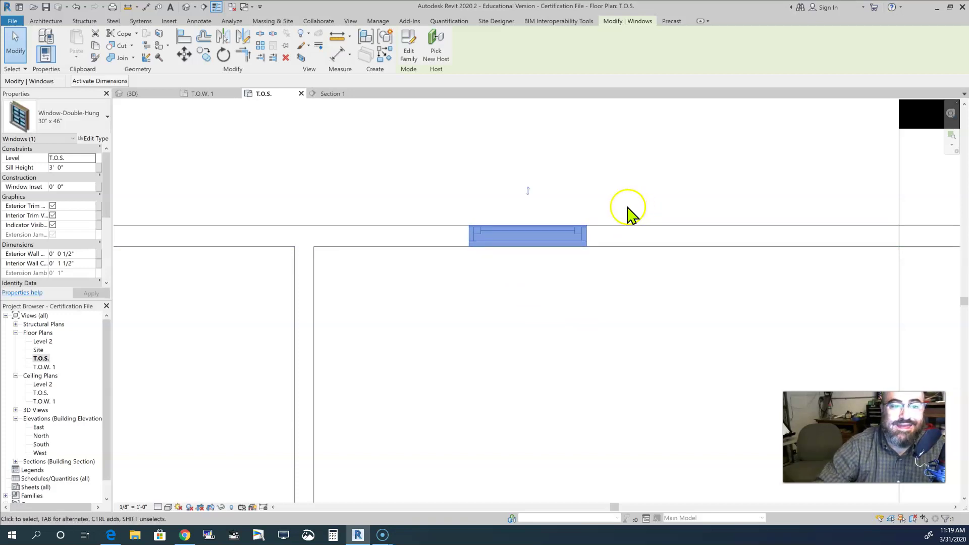
click(569, 197)
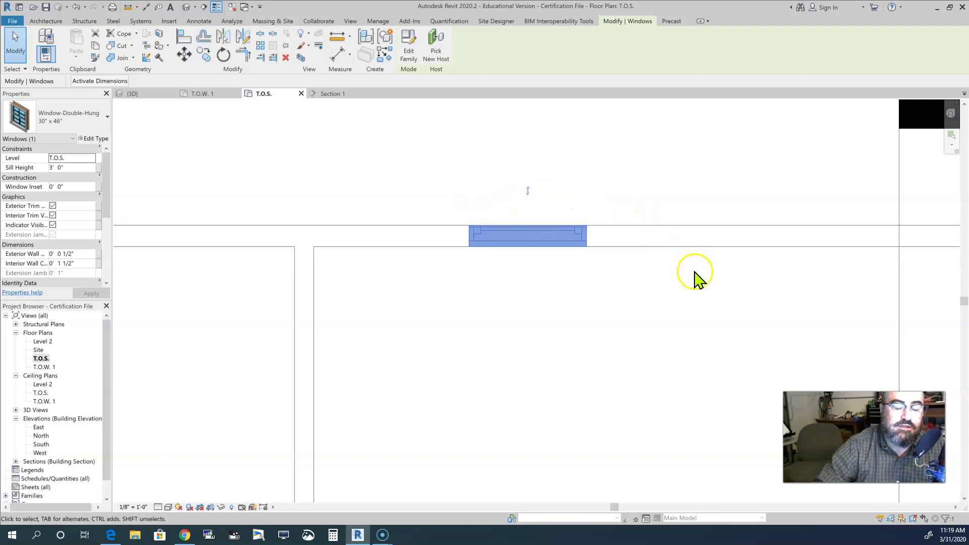
click(528, 192)
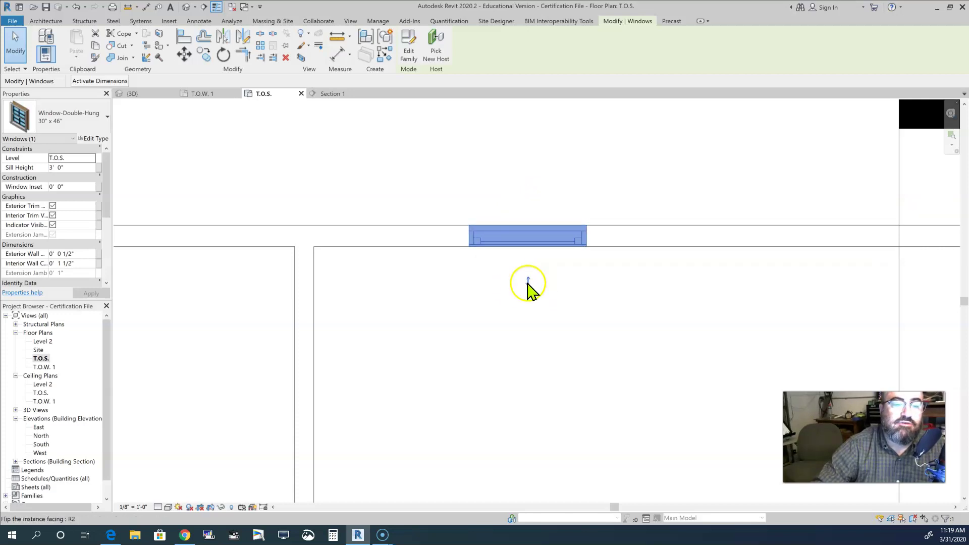
click(528, 281)
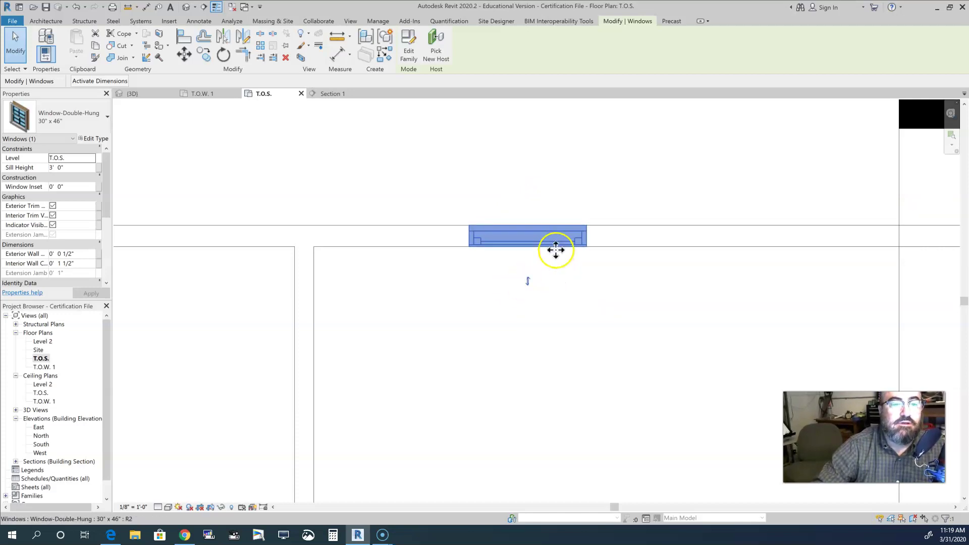
scroll(555, 298, down, 3)
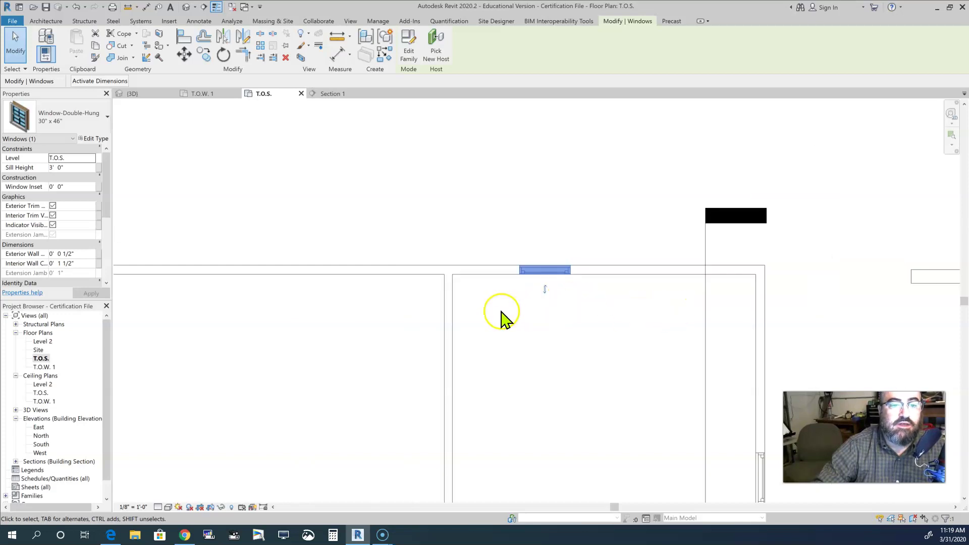
scroll(512, 182, down, 3)
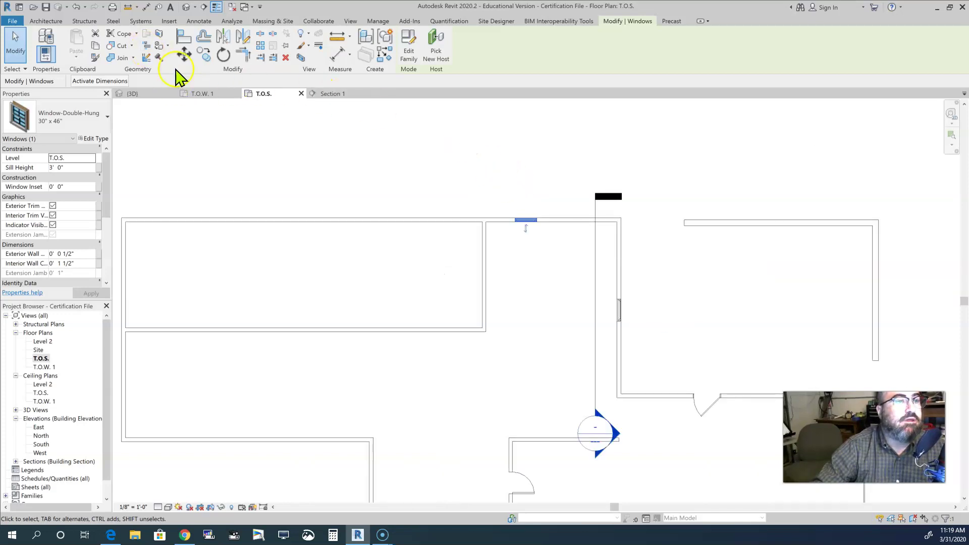
- Select Section 1 and toggle its end symbol between tail and head
click(597, 283)
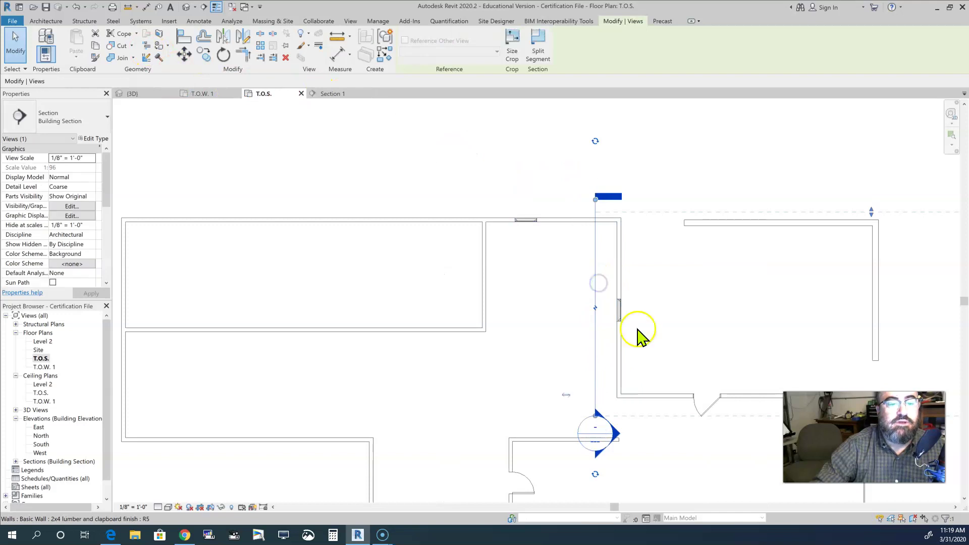
click(595, 141)
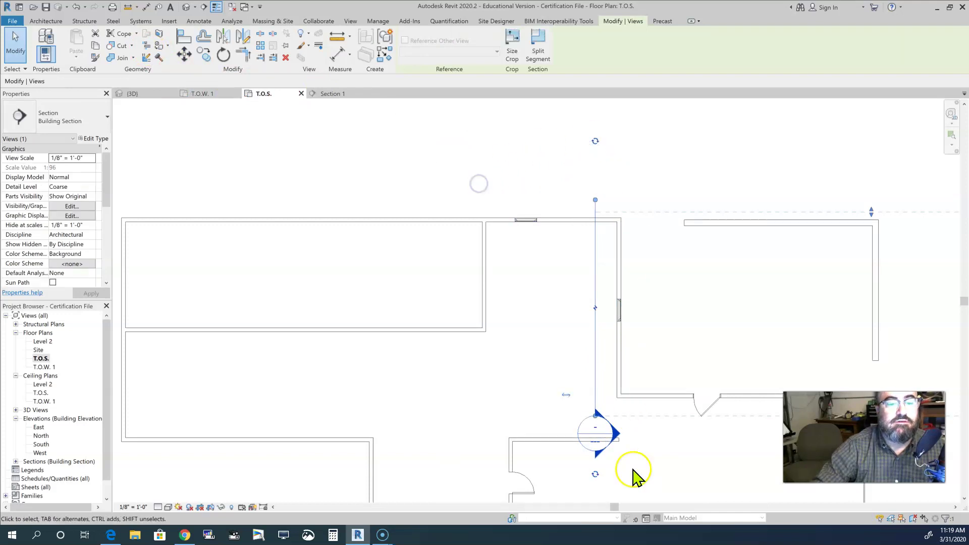
click(595, 141)
click(595, 141)
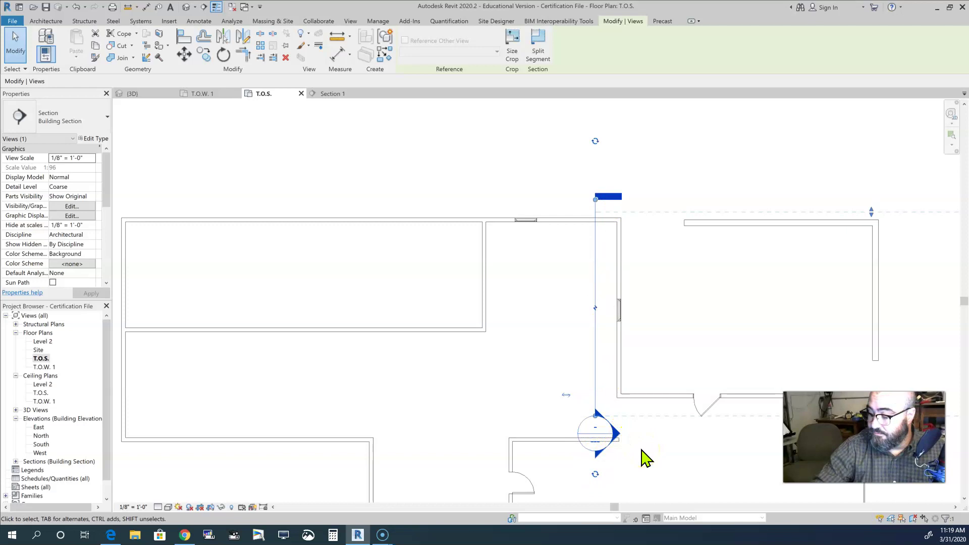
- Delete Section 1, confirming the warning, and start a new section line above the top wall
key(Delete)
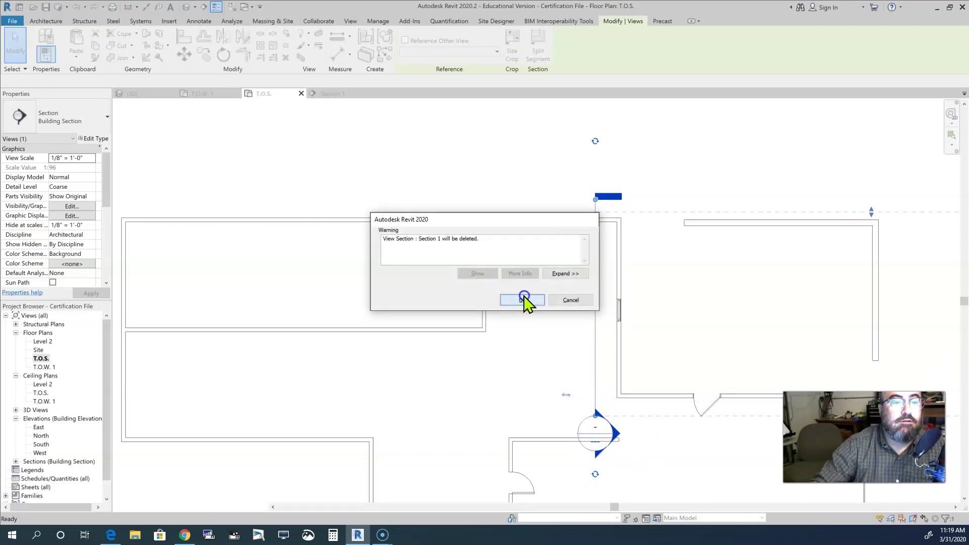
click(523, 300)
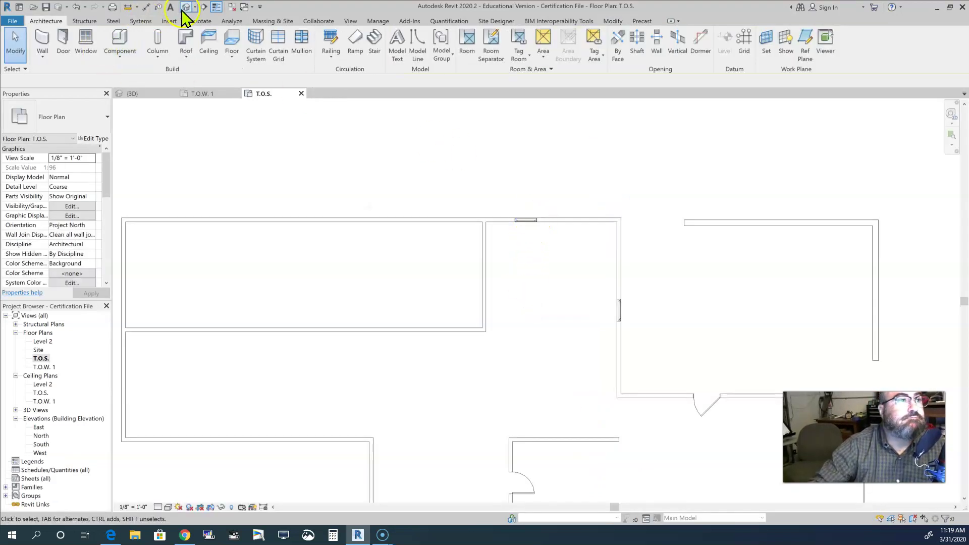
click(203, 7)
click(465, 191)
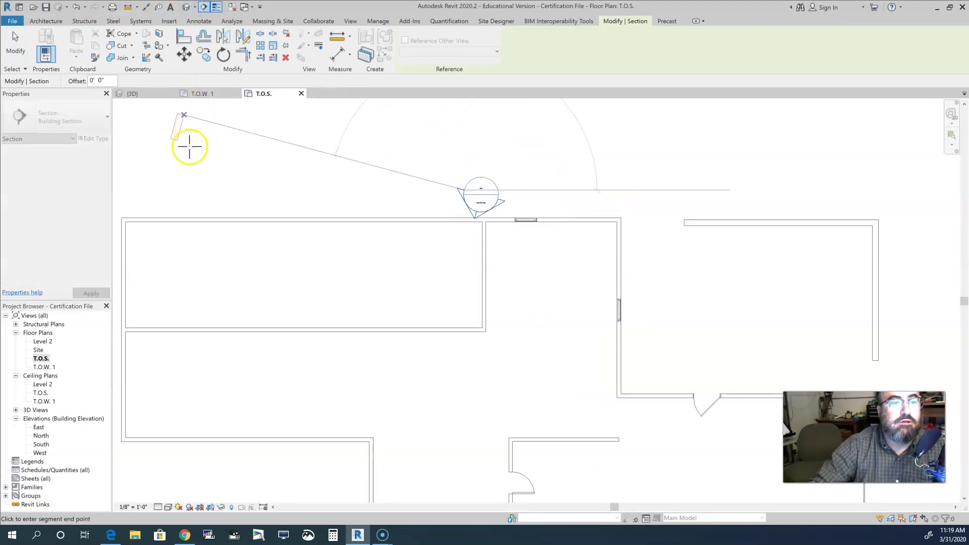
- Finish the new section line and move it across the double-hung window
click(301, 190)
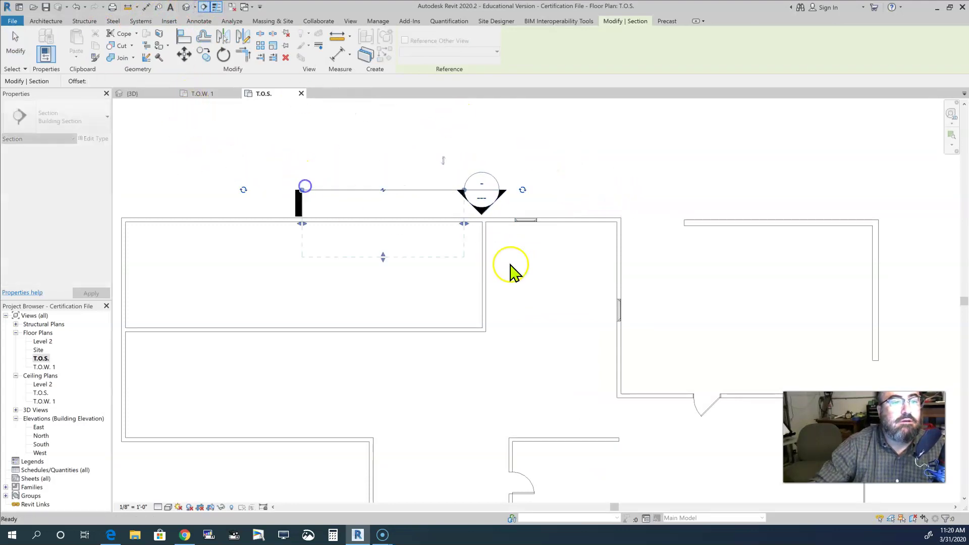
key(Escape)
drag(417, 189, 563, 189)
click(563, 303)
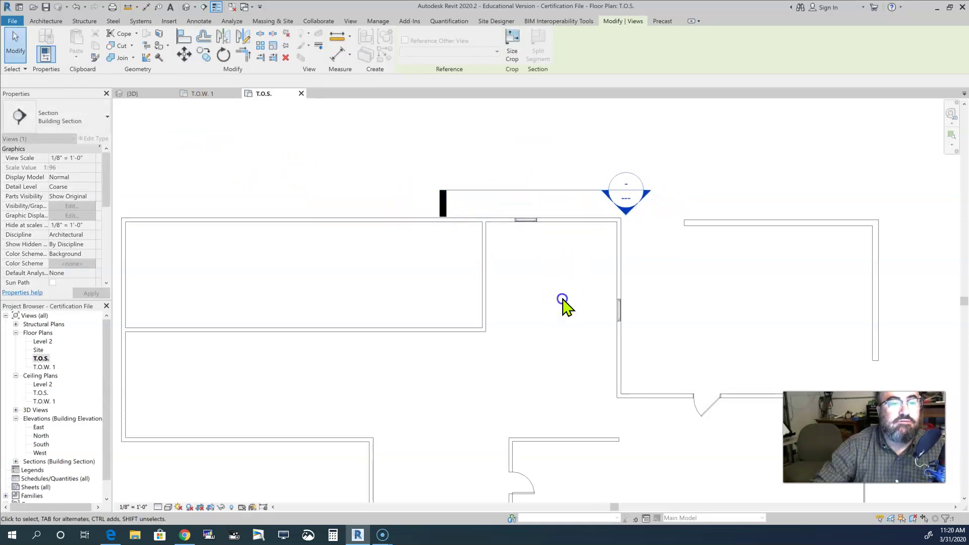
- View Section 1 in Realistic visual style, then return to the T.O.S. plan
double_click(631, 216)
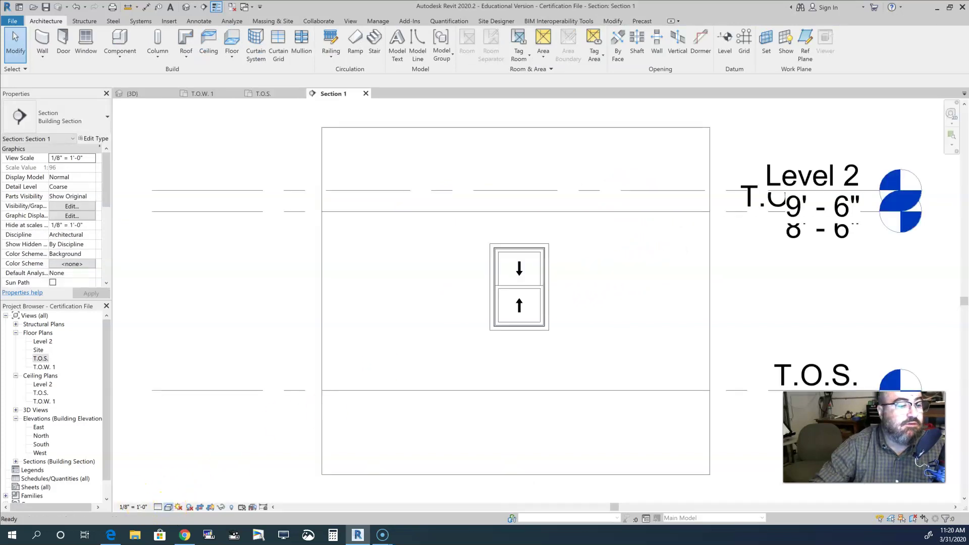
click(168, 507)
click(174, 488)
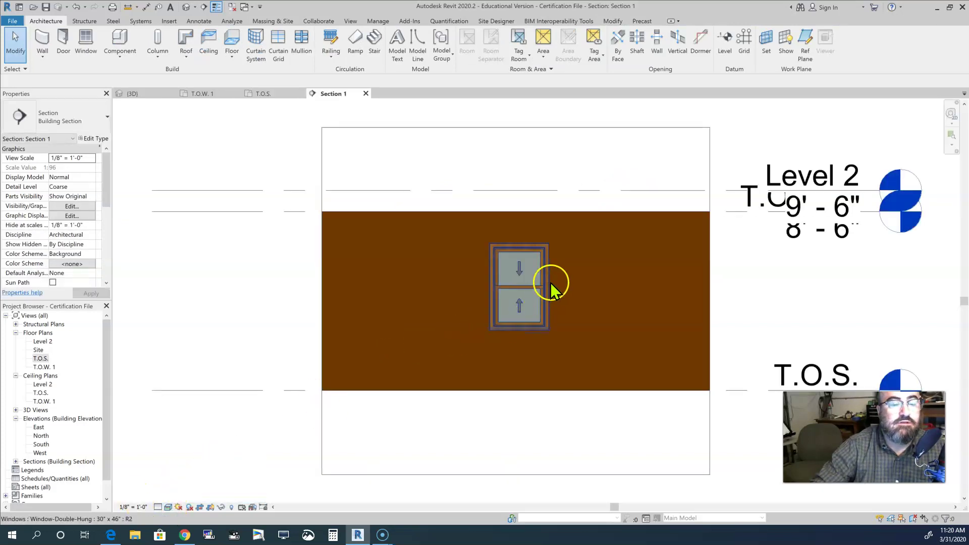
scroll(519, 261, up, 3)
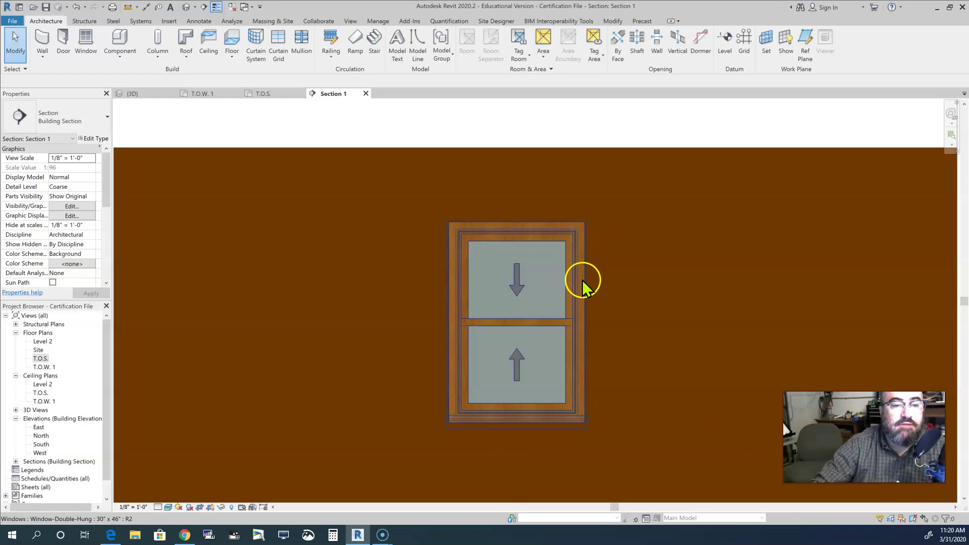
scroll(583, 293, down, 1)
scroll(583, 293, down, 2)
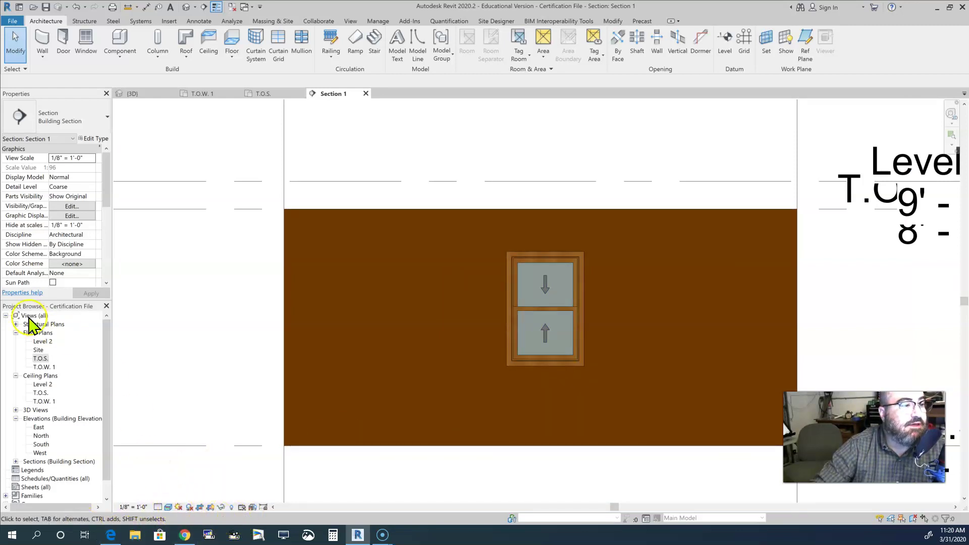
double_click(40, 358)
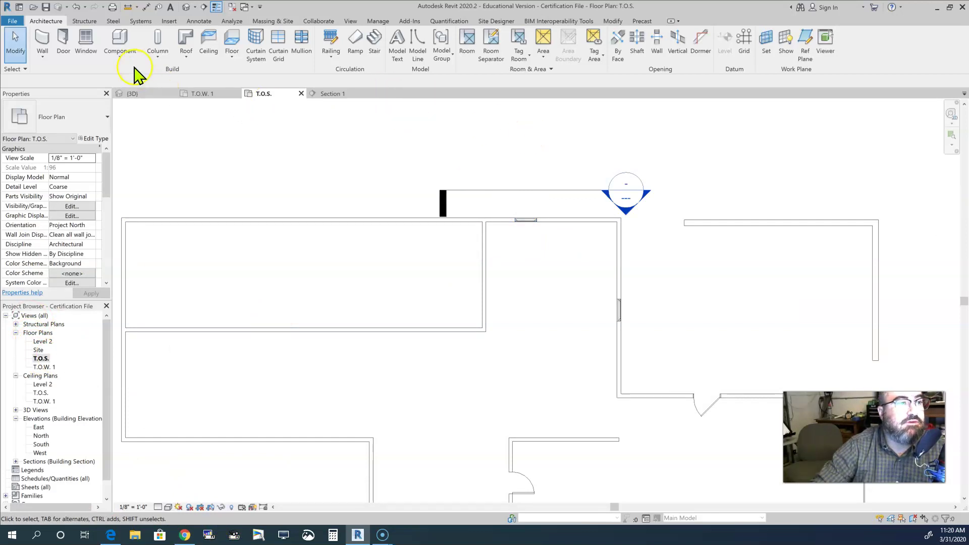
- Draw a second section, Section 2, through the window wall
click(203, 7)
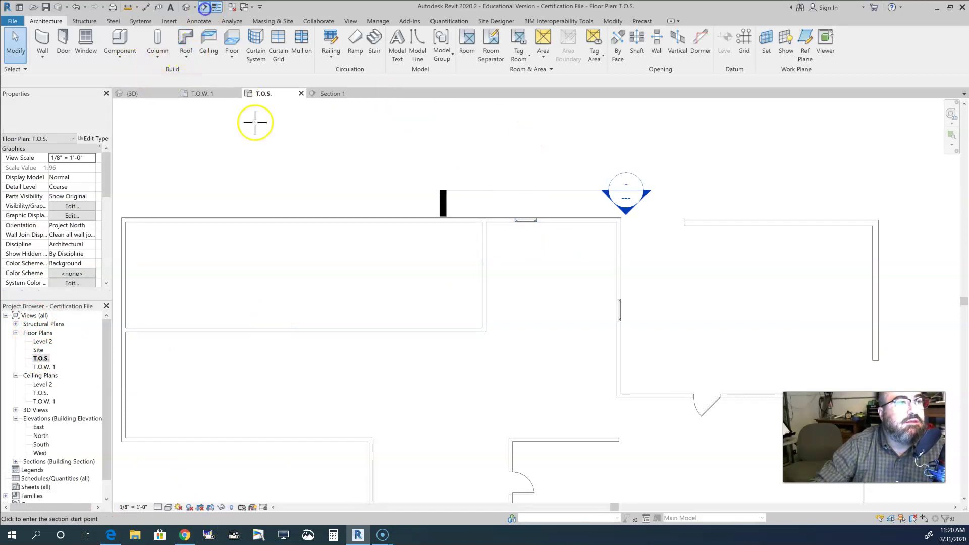
click(497, 240)
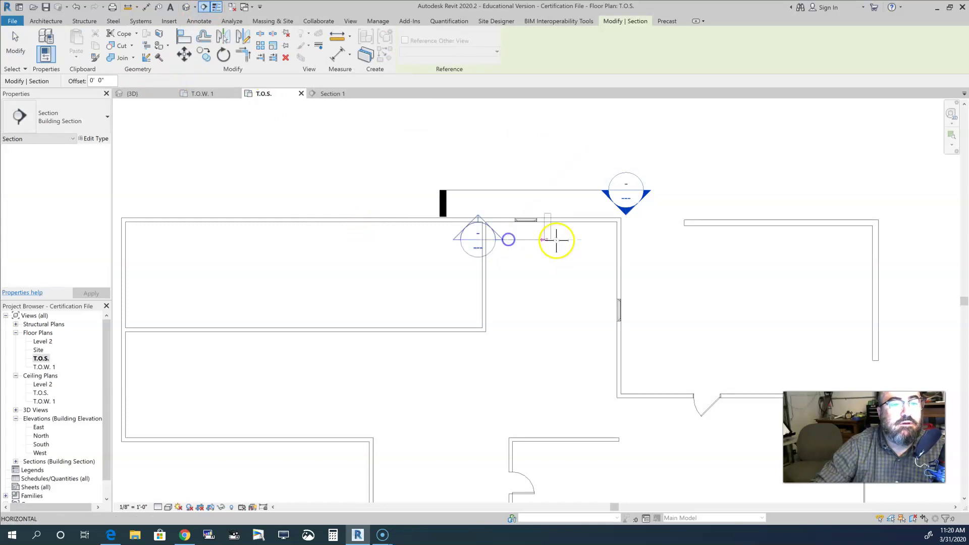
click(644, 240)
key(Escape)
key(Escape)
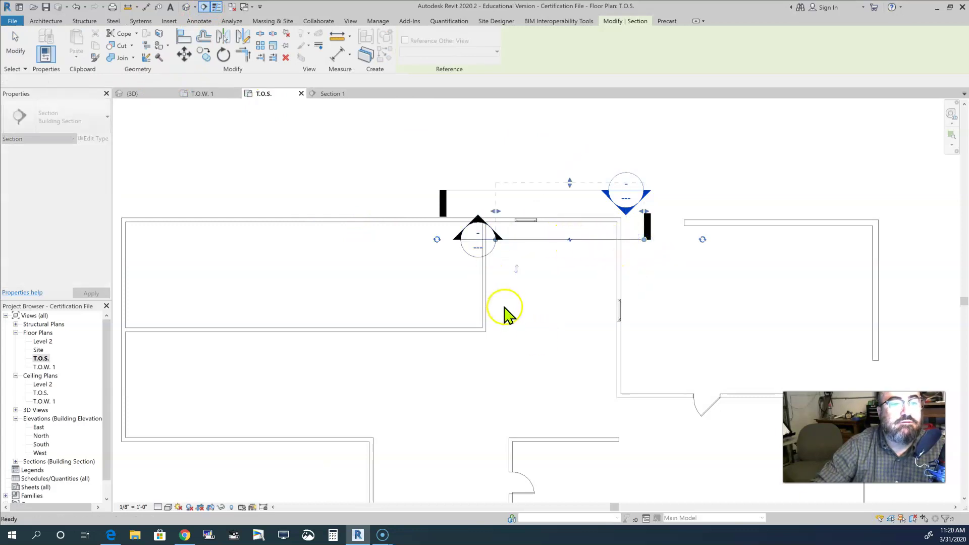
- View Section 2 in a shaded colour visual style, then return to the T.O.S. plan
double_click(477, 222)
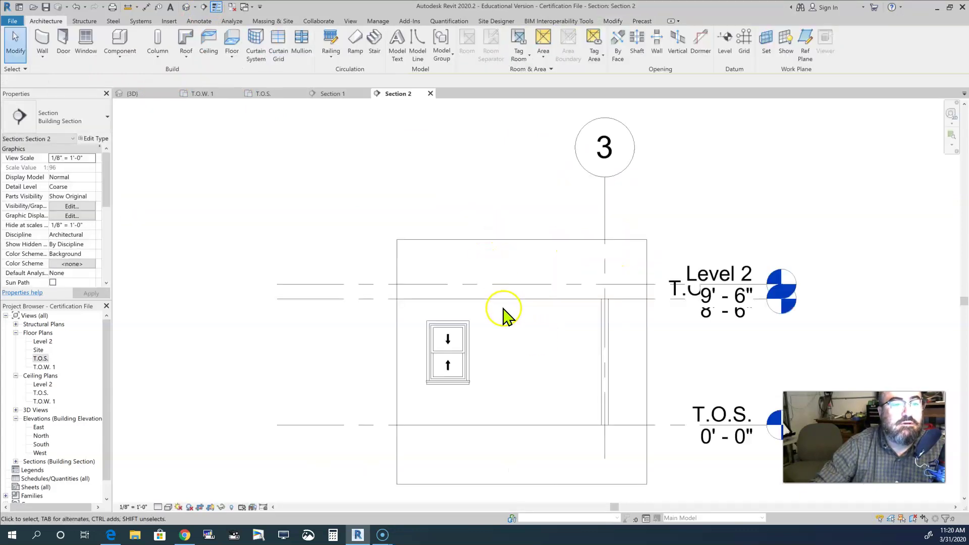
scroll(418, 379, up, 3)
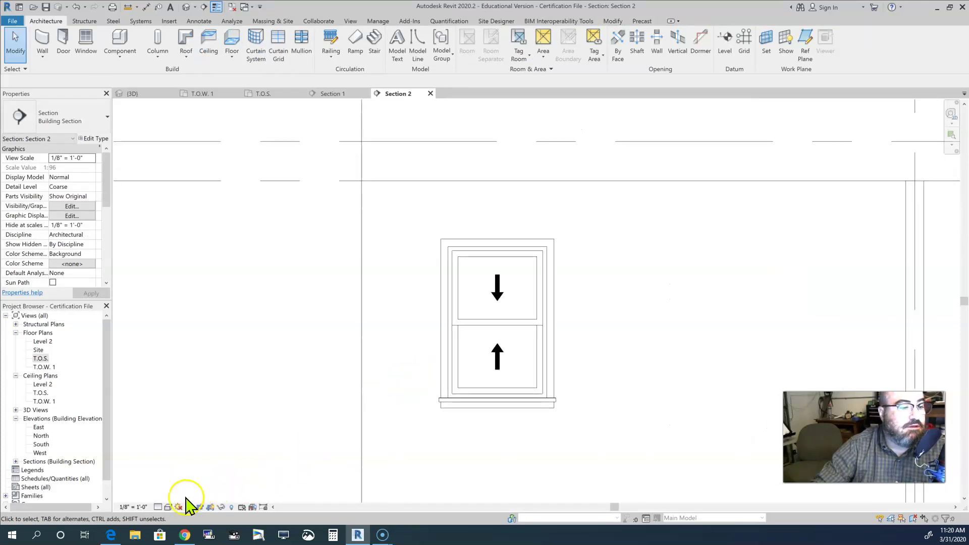
click(158, 506)
click(183, 485)
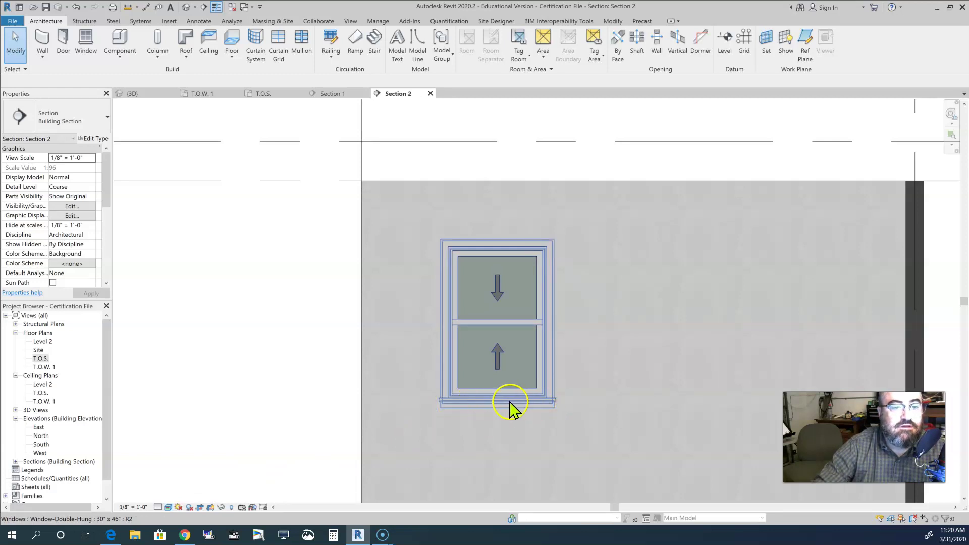
scroll(506, 404, up, 4)
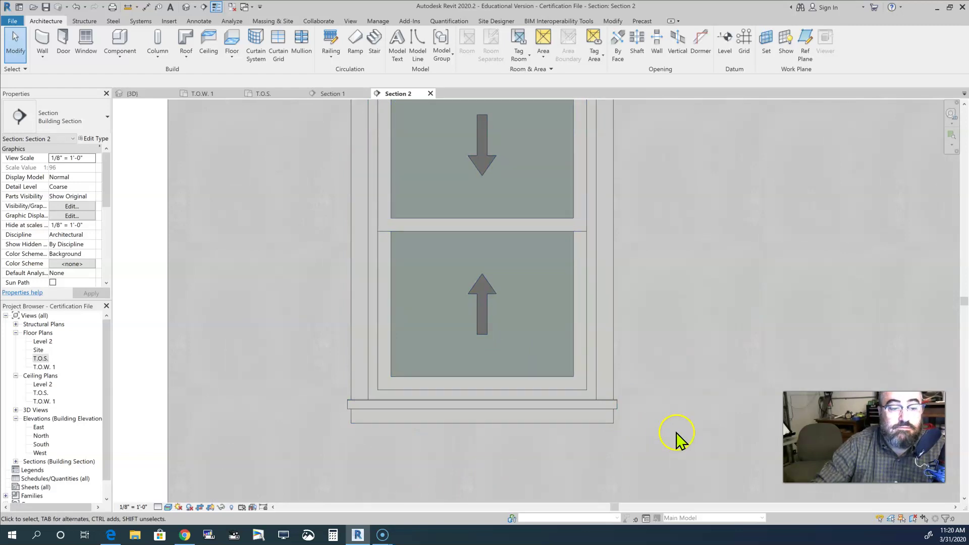
scroll(676, 440, down, 5)
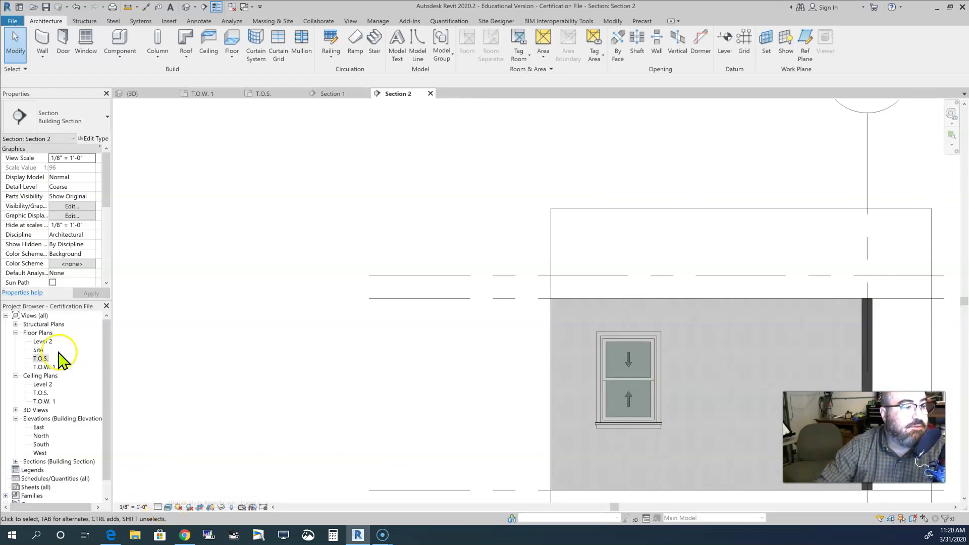
double_click(41, 358)
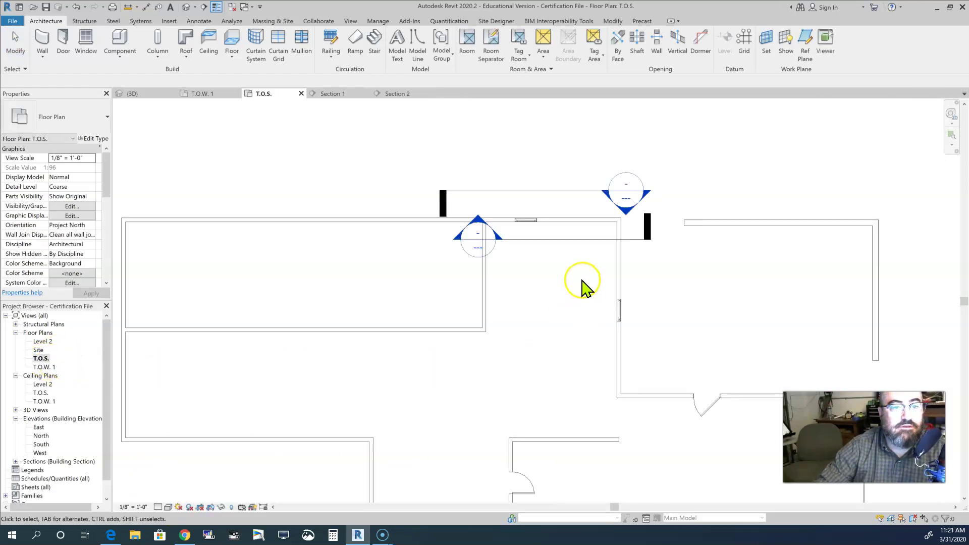
- Zoom in on the 30" x 46" window, then frame it with both section marks
scroll(520, 235, up, 4)
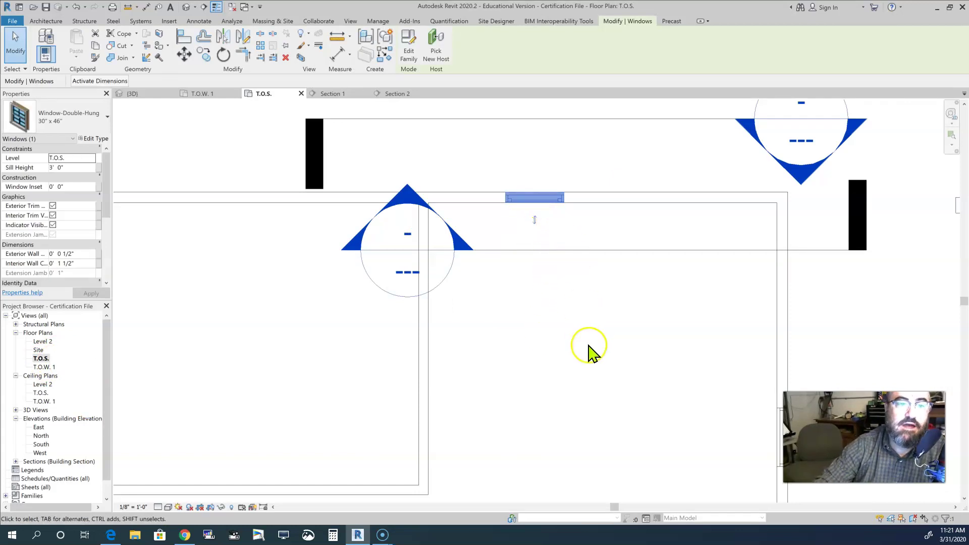
scroll(590, 353, down, 2)
middle_drag(589, 350, 642, 322)
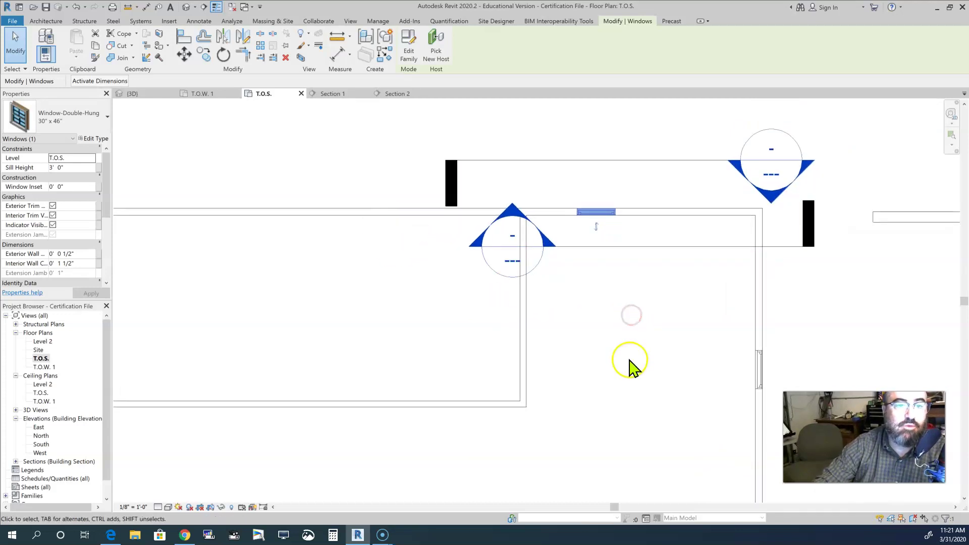
middle_drag(630, 367, 581, 438)
click(606, 278)
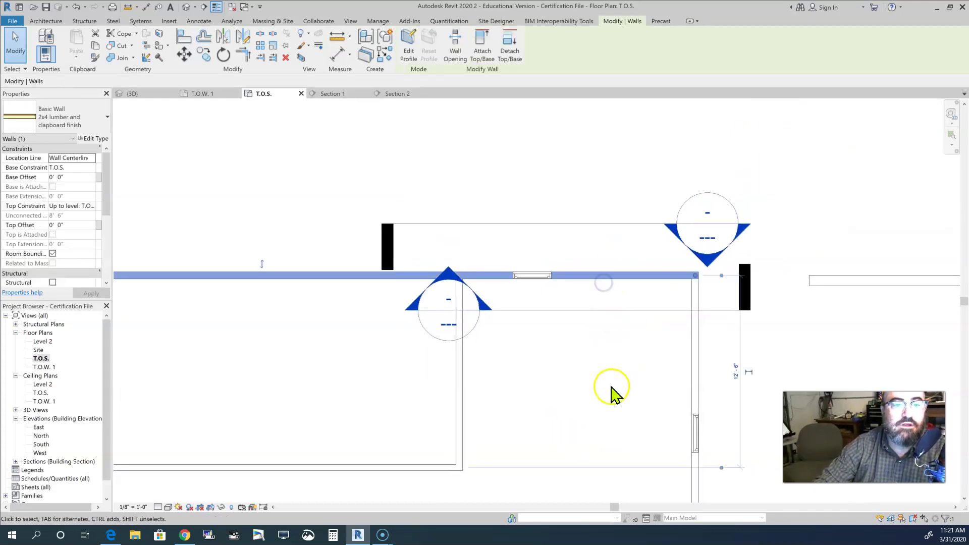
middle_drag(354, 319, 504, 401)
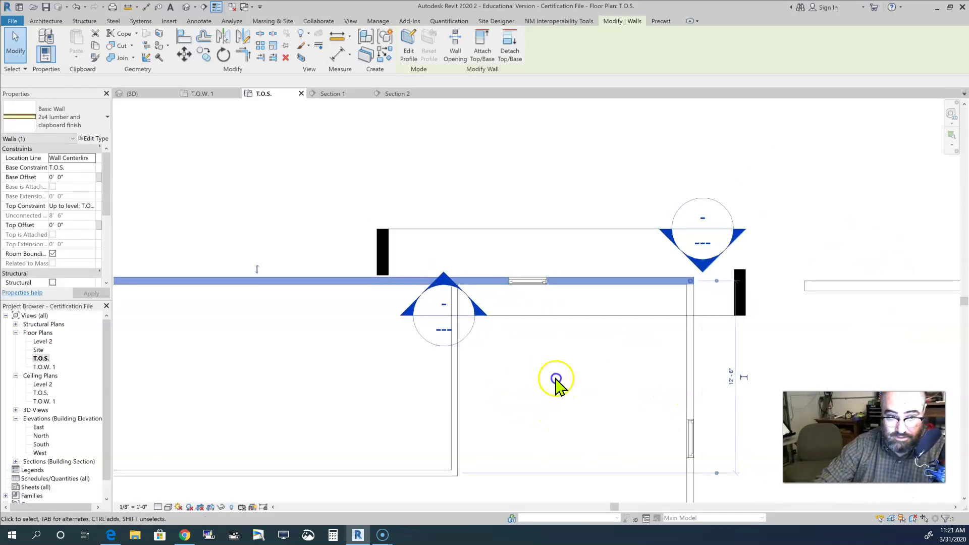
click(556, 379)
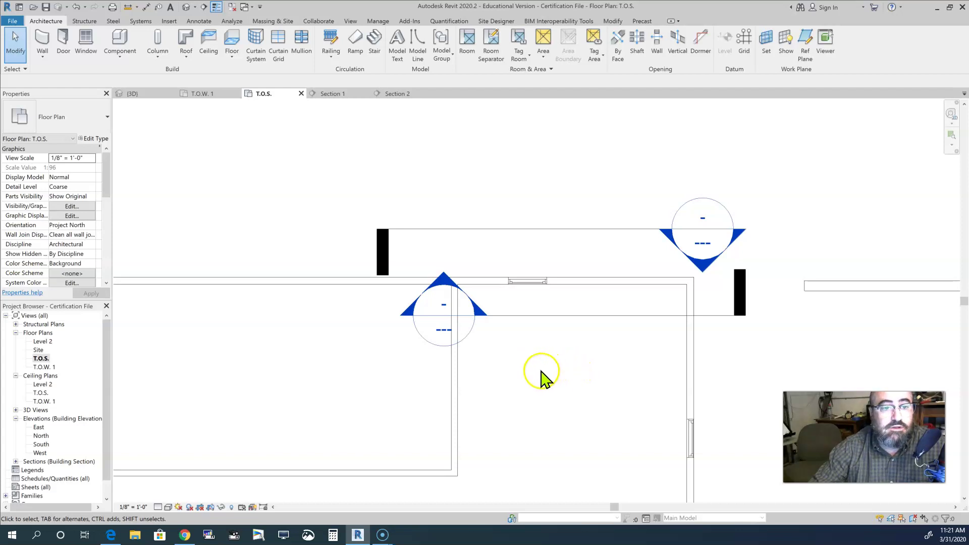
scroll(541, 373, down, 1)
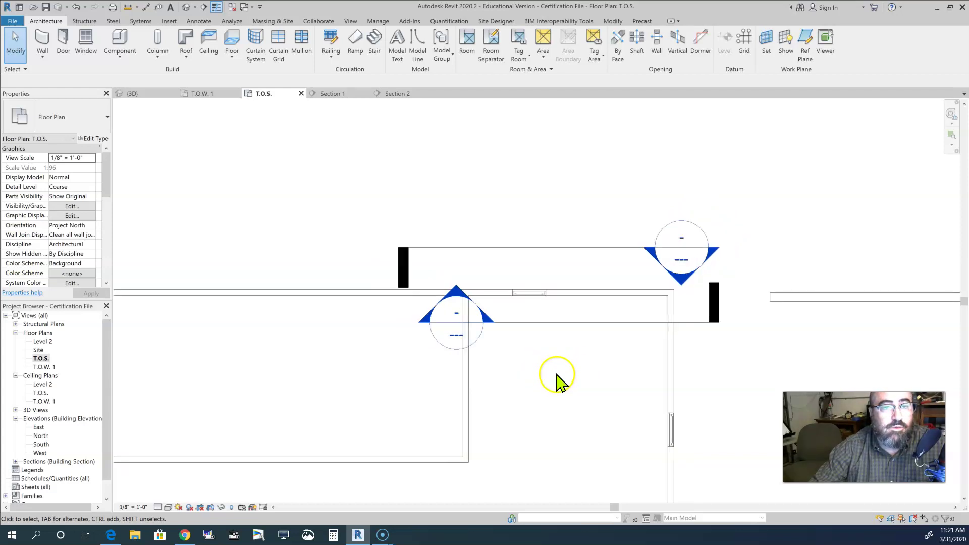
- From the Window tool's type list, open Load Family and go up to the US Imperial library folder
click(85, 42)
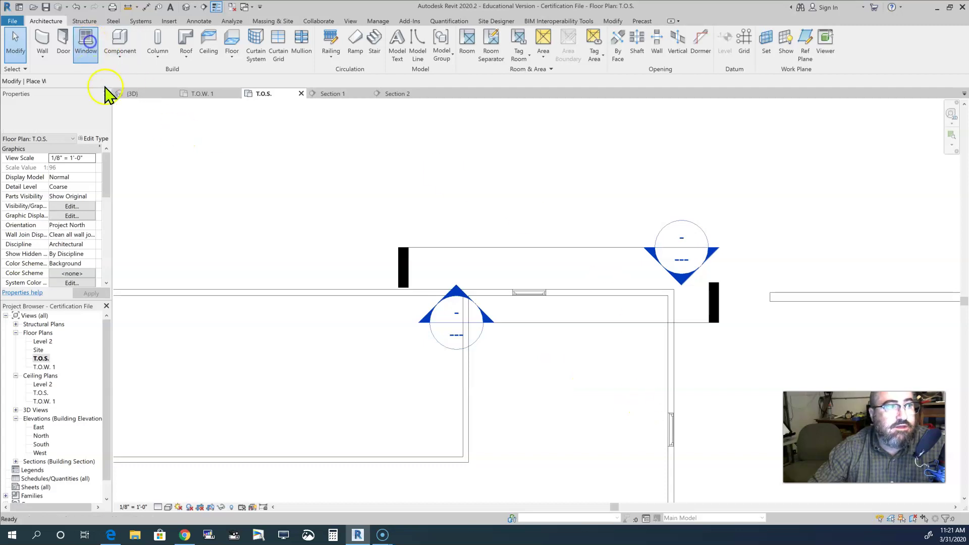
click(56, 121)
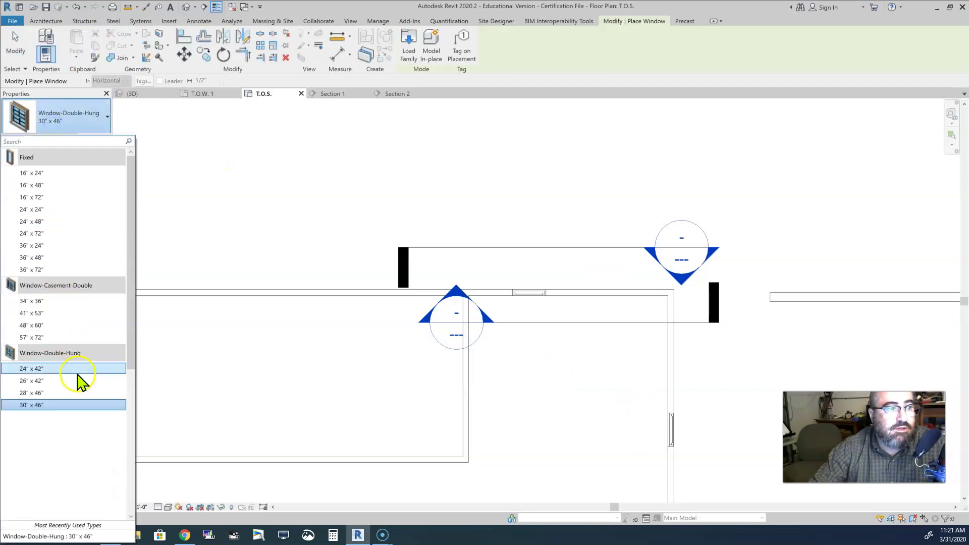
click(409, 50)
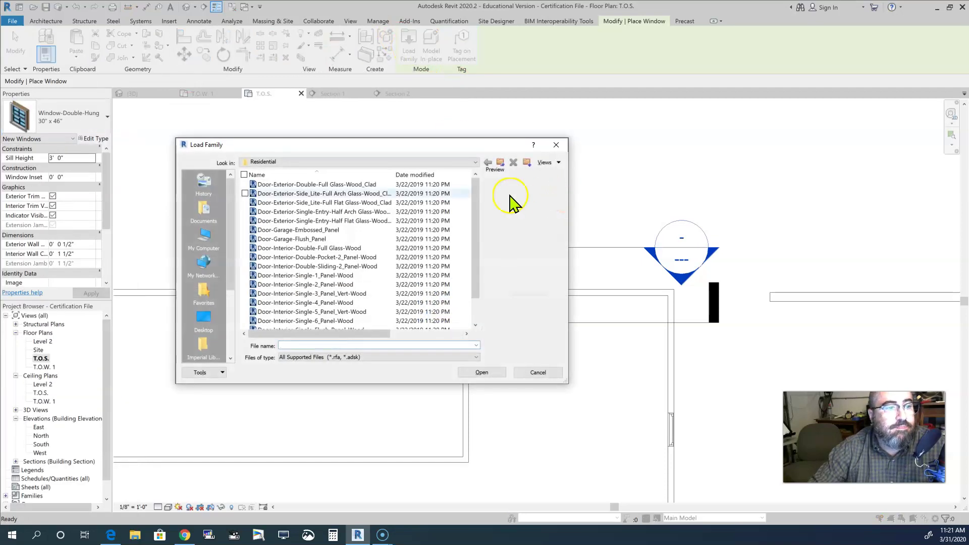
click(501, 163)
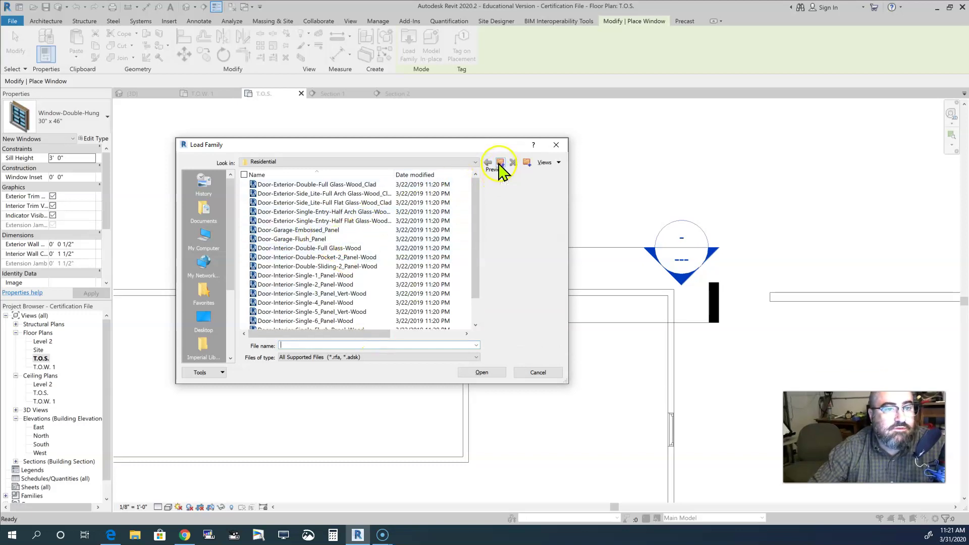
click(500, 163)
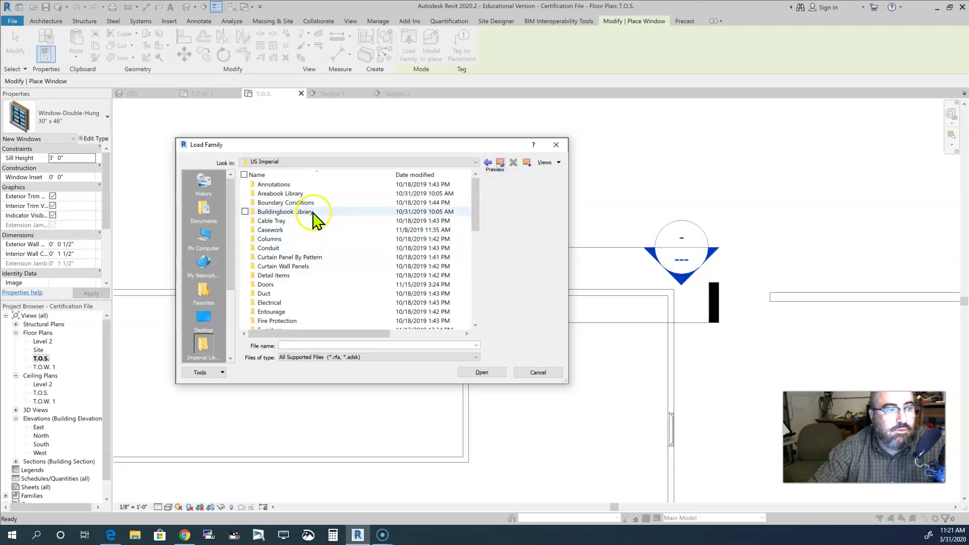
- Open the Windows folder and load Window-Single-Hung.rfa
scroll(311, 225, down, 10)
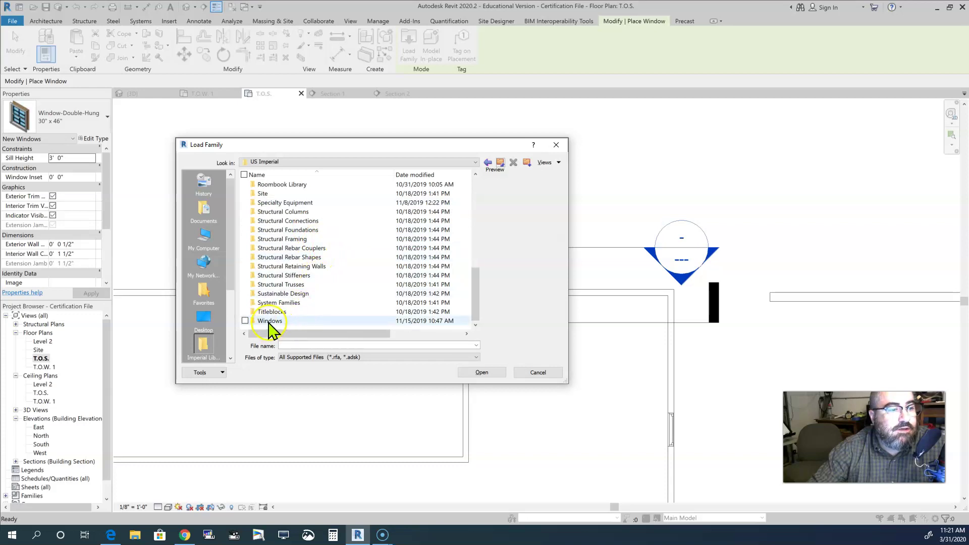
double_click(270, 322)
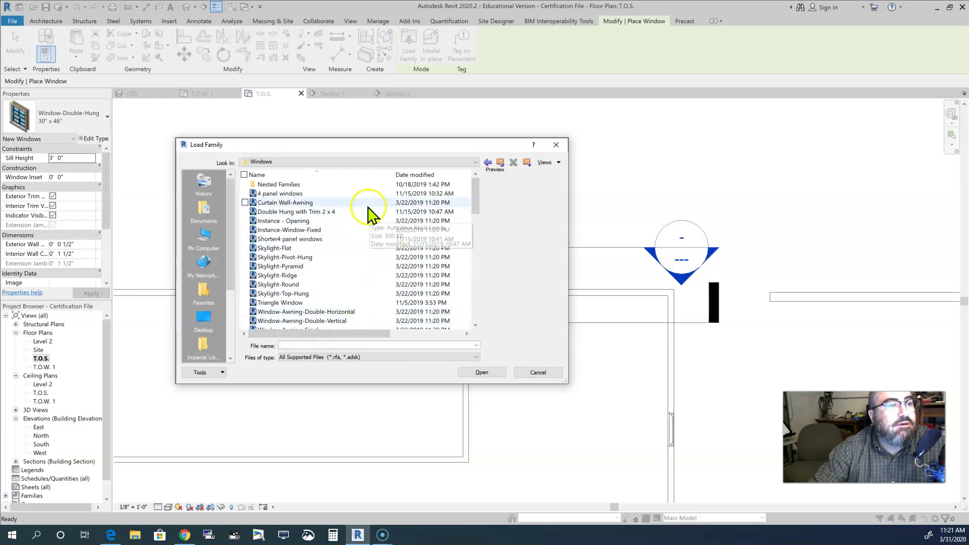
scroll(367, 211, down, 12)
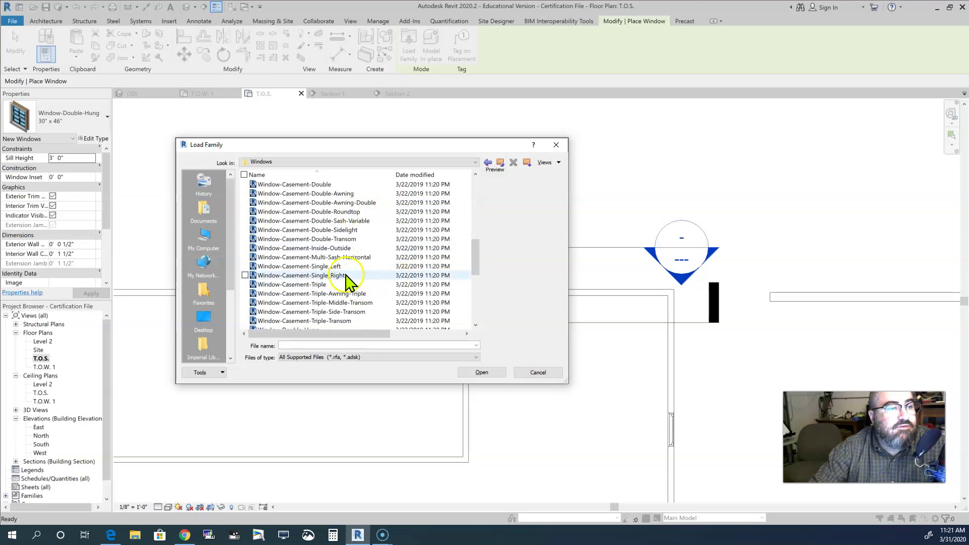
scroll(347, 276, down, 5)
scroll(344, 274, up, 7)
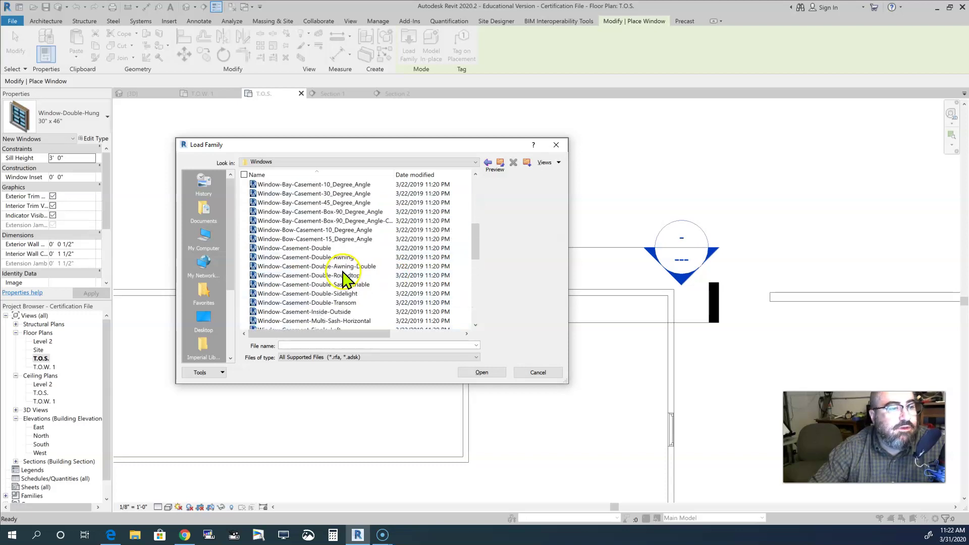
scroll(344, 276, up, 5)
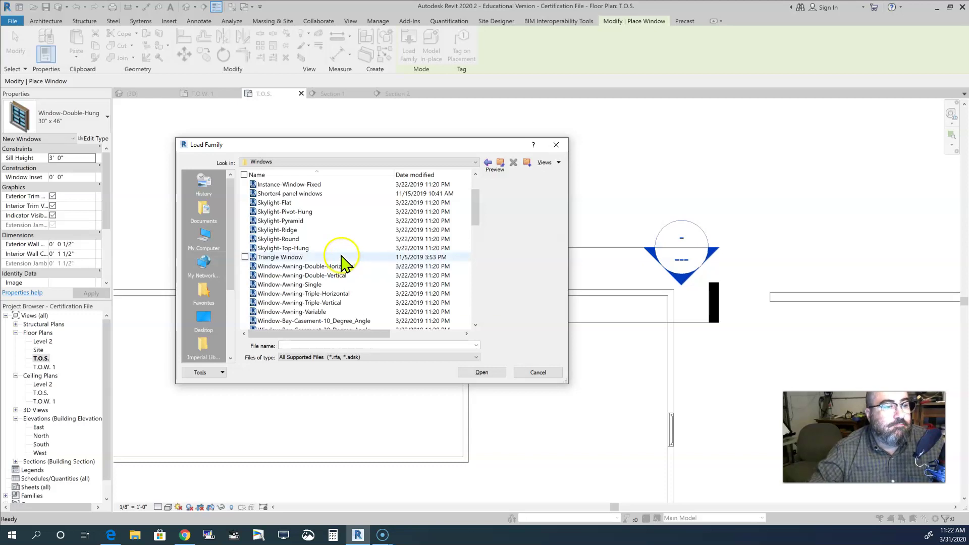
scroll(363, 272, down, 4)
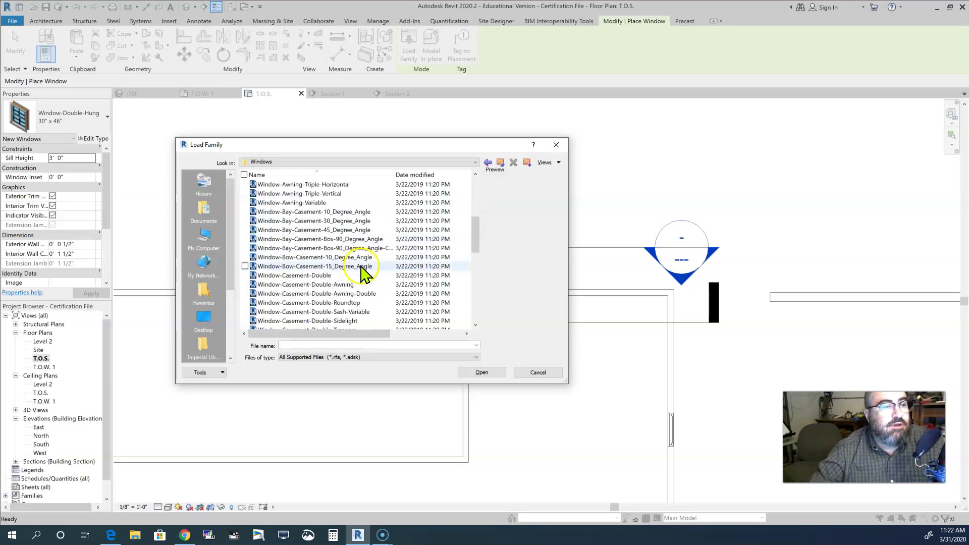
scroll(376, 279, down, 4)
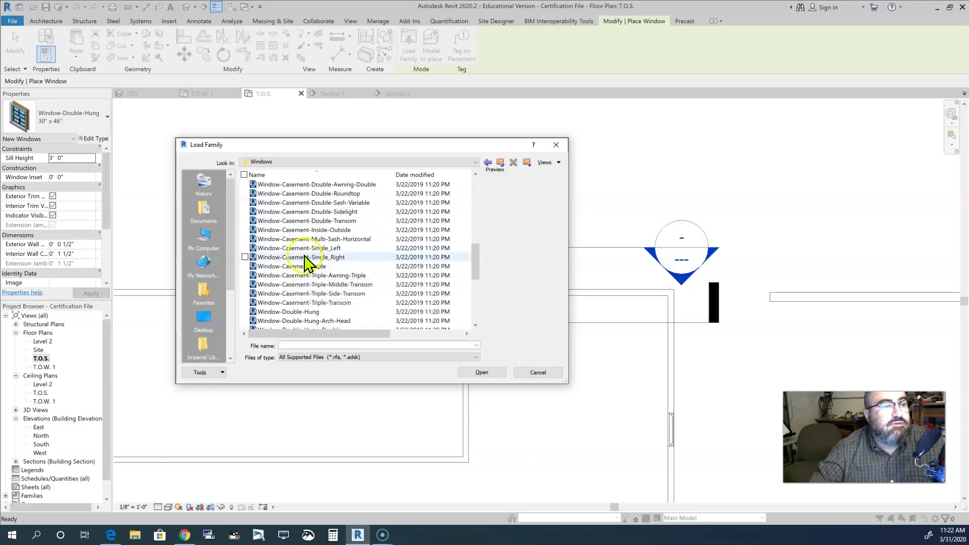
scroll(345, 275, down, 4)
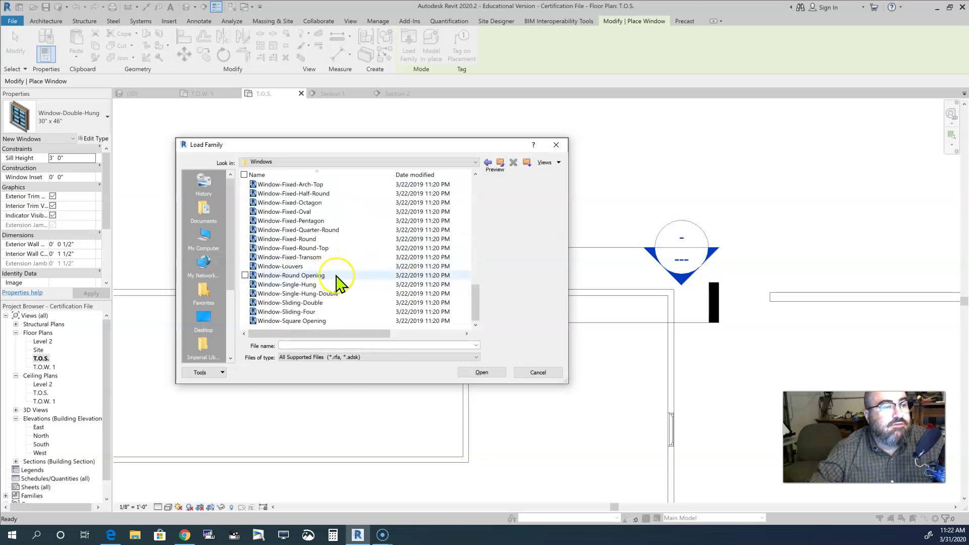
click(297, 284)
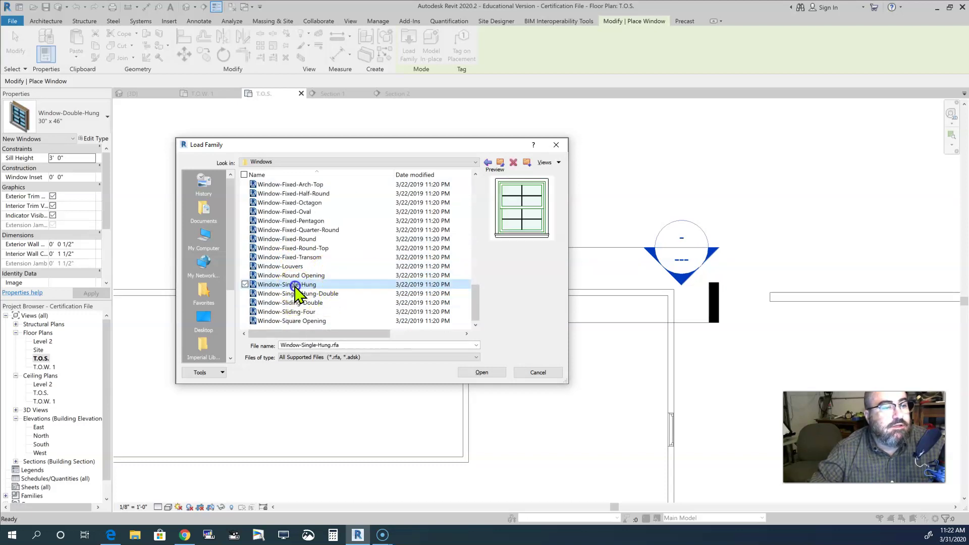
click(497, 376)
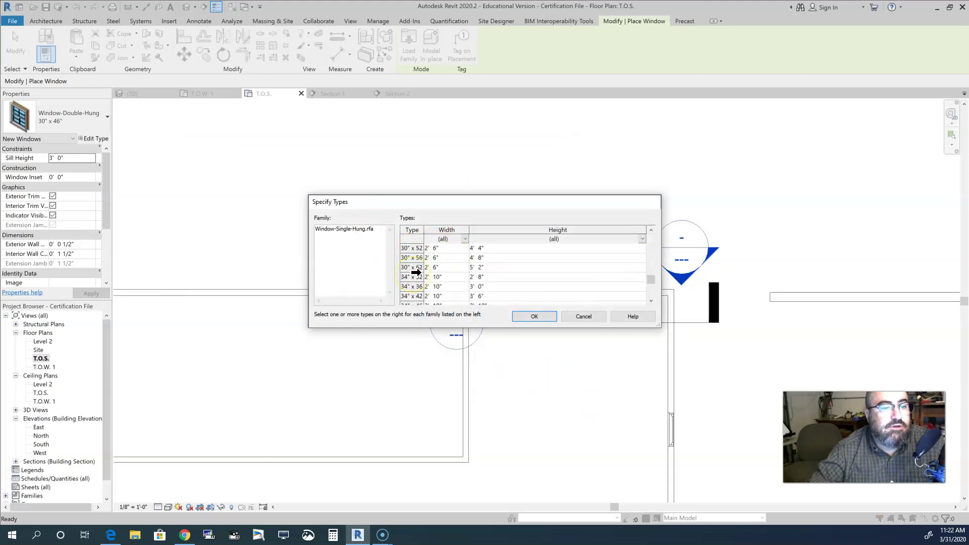
- Choose the 38" x 62" size in Specify Types and confirm it
scroll(423, 281, down, 1)
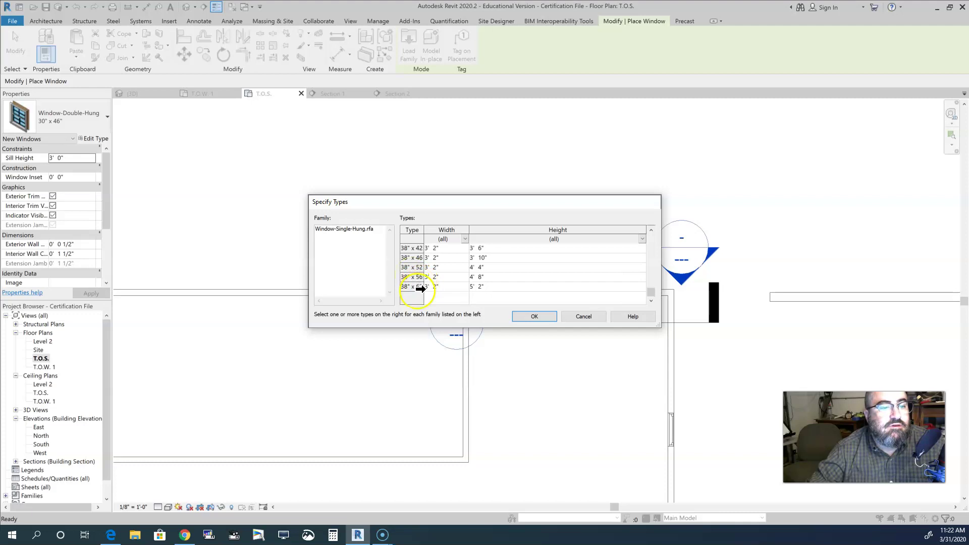
click(412, 287)
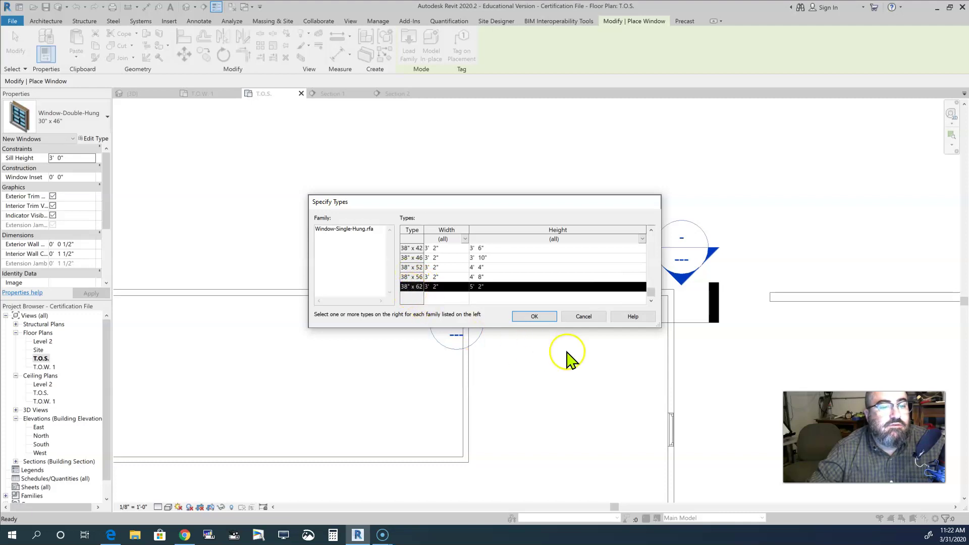
click(534, 317)
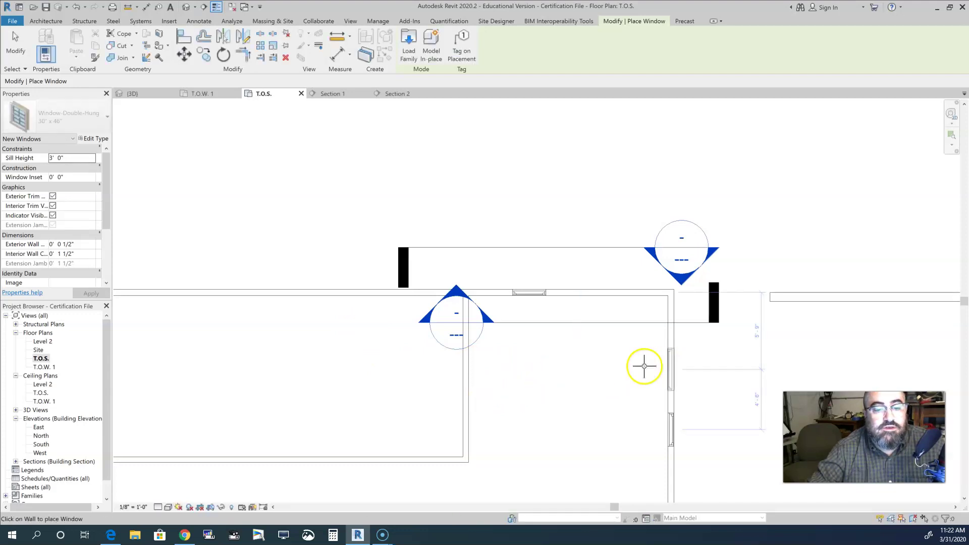
- Place the 38" x 62" single-hung window in the side exterior wall and end the command
scroll(669, 370, up, 5)
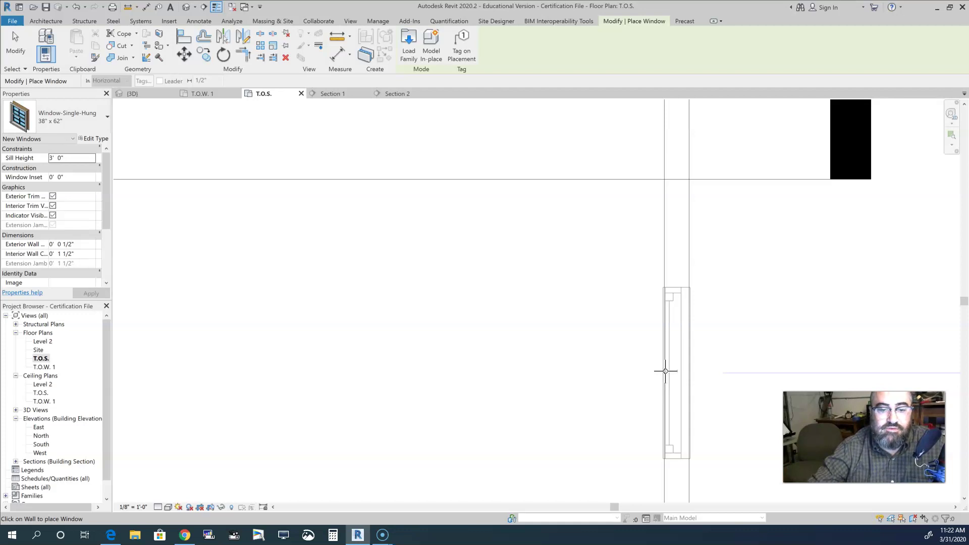
click(687, 371)
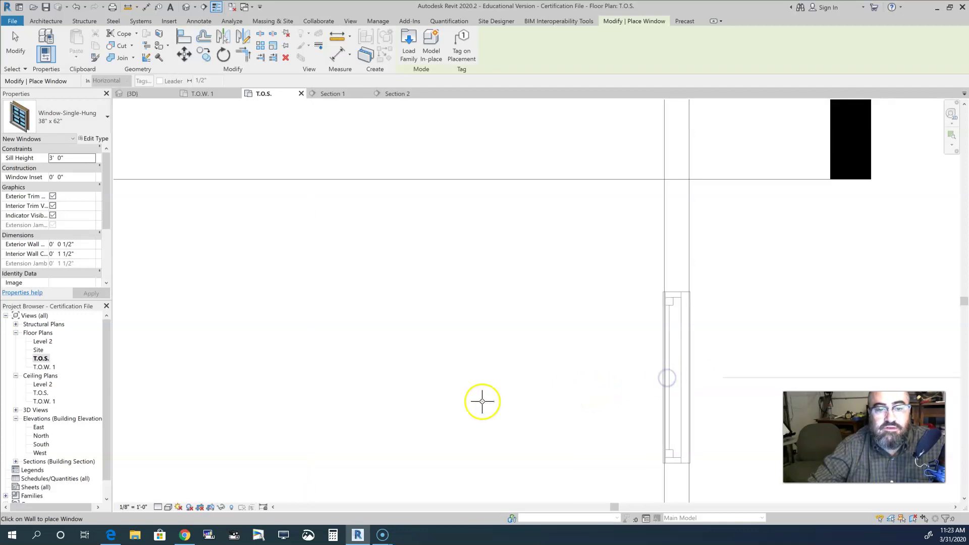
scroll(480, 400, down, 1)
scroll(489, 404, down, 1)
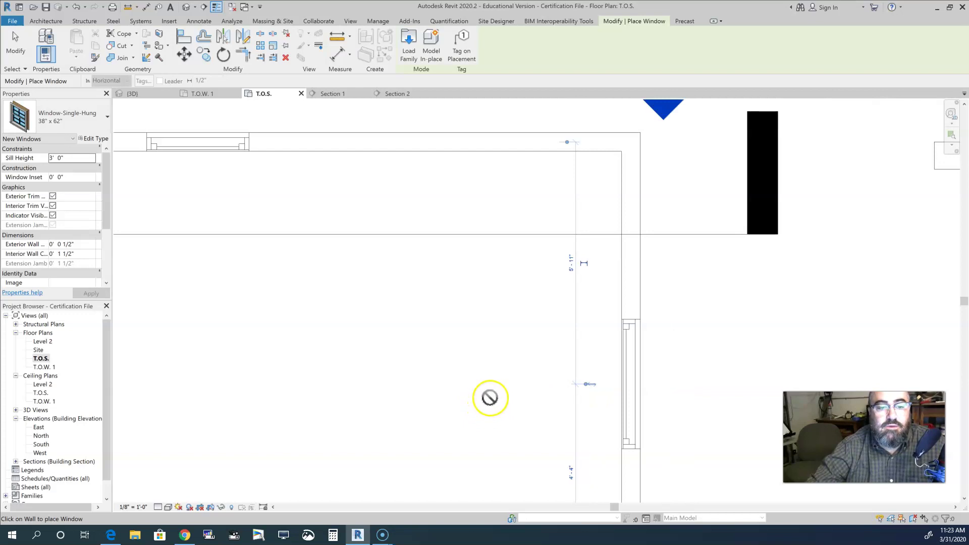
middle_drag(489, 404, 494, 332)
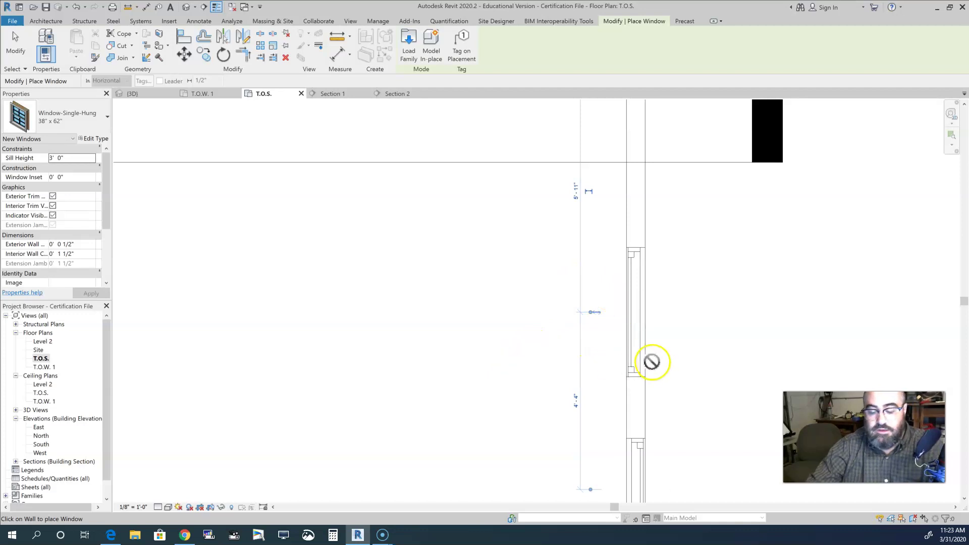
key(Escape)
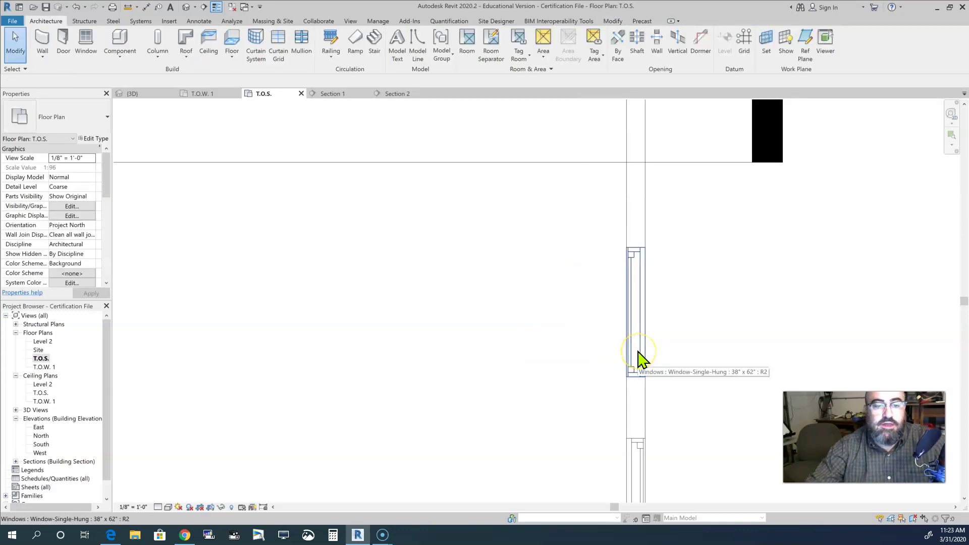
- Open Type Properties for the single-hung window and review the exterior trim options unchanged
click(638, 359)
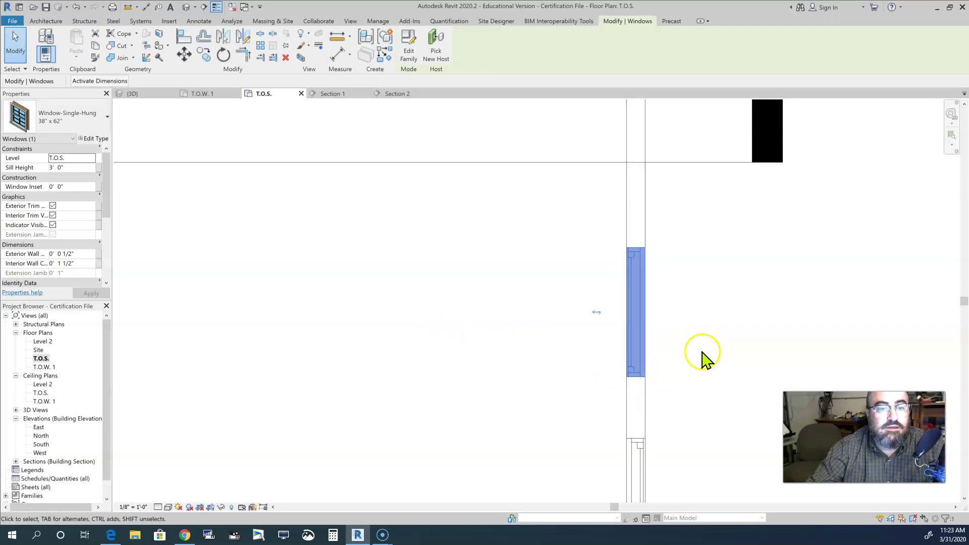
click(104, 142)
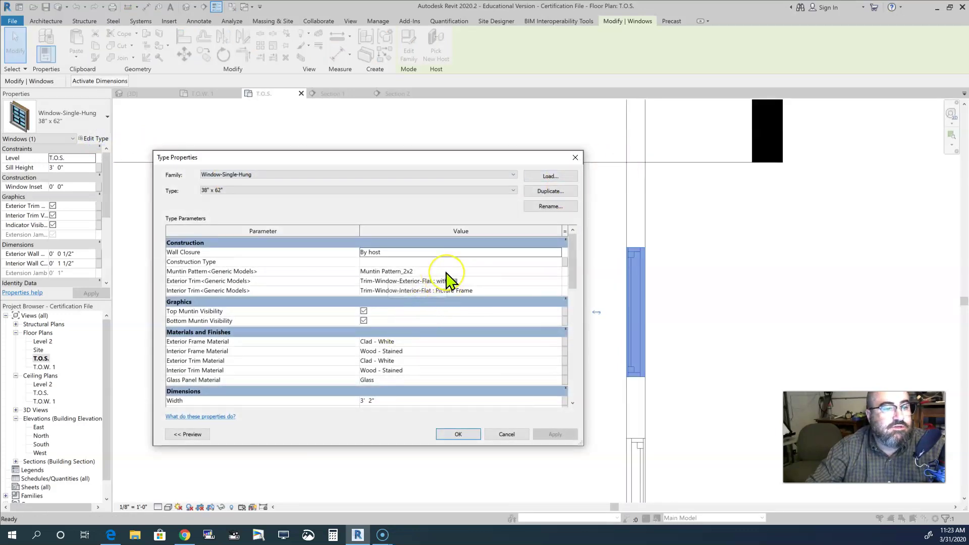
scroll(446, 280, down, 1)
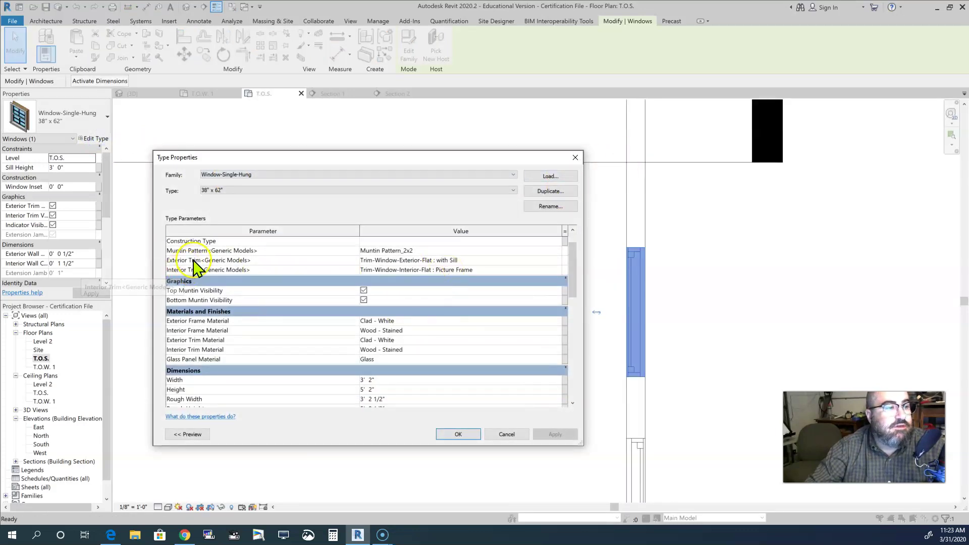
drag(222, 290, 262, 281)
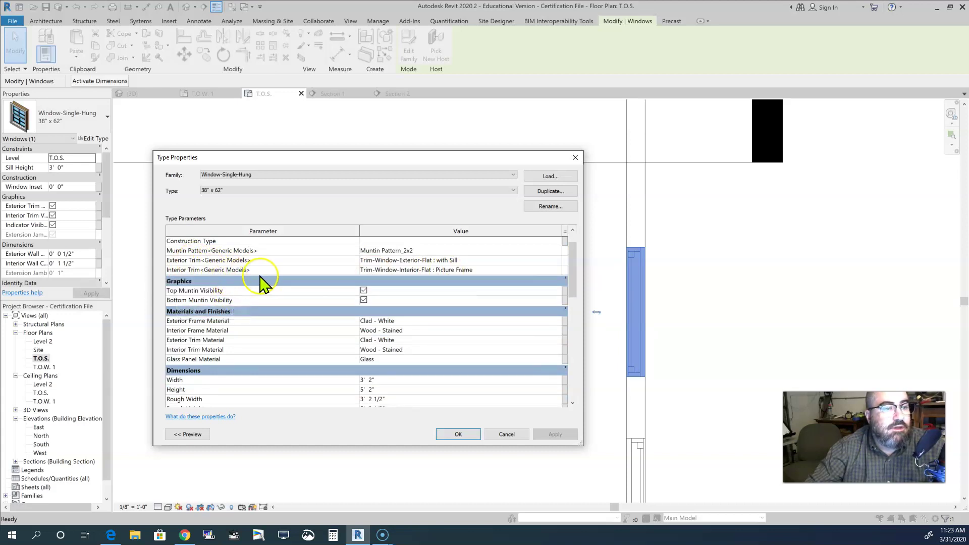
click(456, 261)
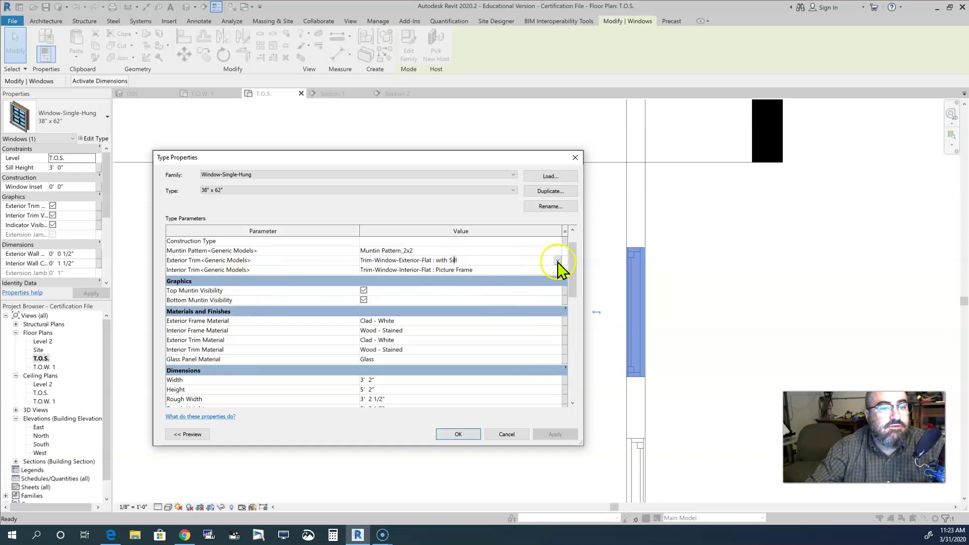
click(557, 261)
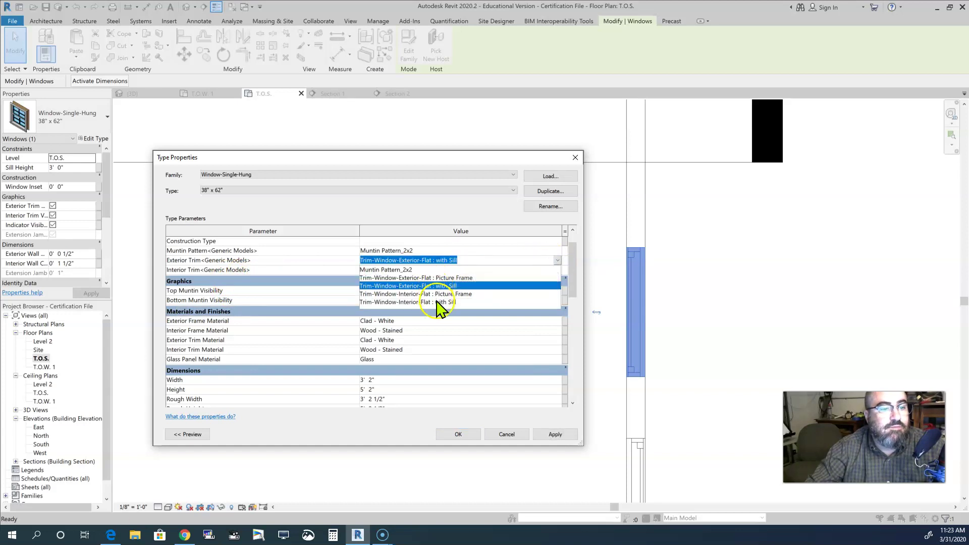
click(449, 337)
- Review the Clad - White exterior frame material, then the 3' 2" x 5' 2" dimensions
scroll(225, 323, down, 1)
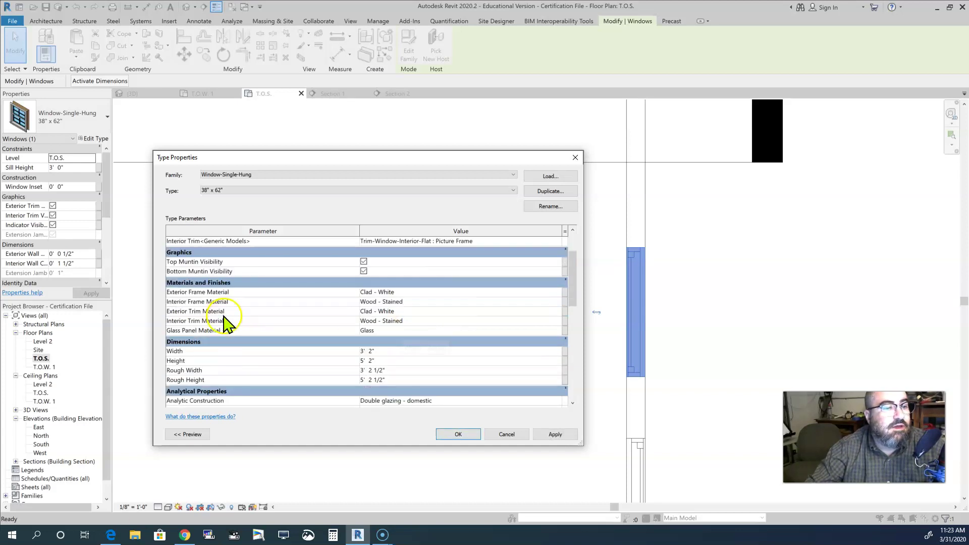
click(439, 293)
click(439, 292)
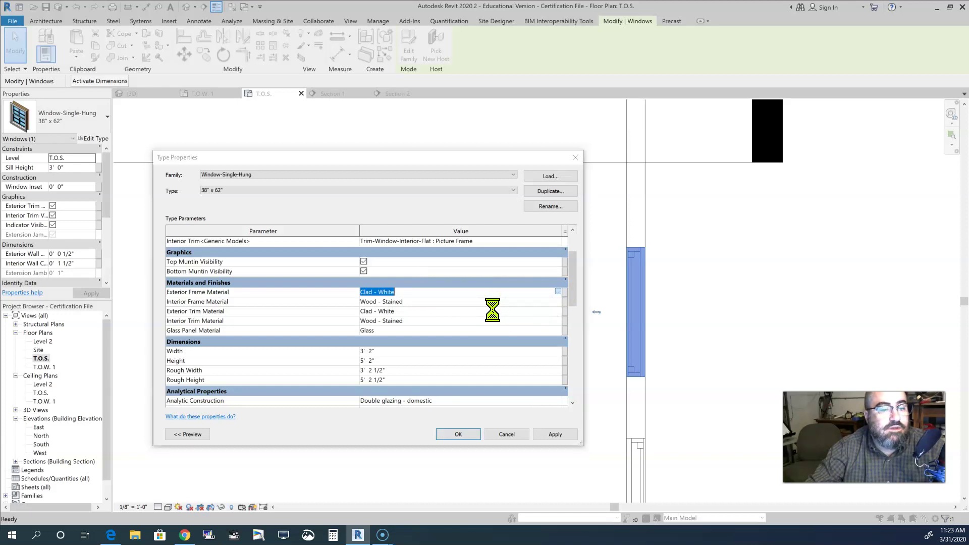
scroll(283, 324, down, 5)
scroll(274, 322, up, 5)
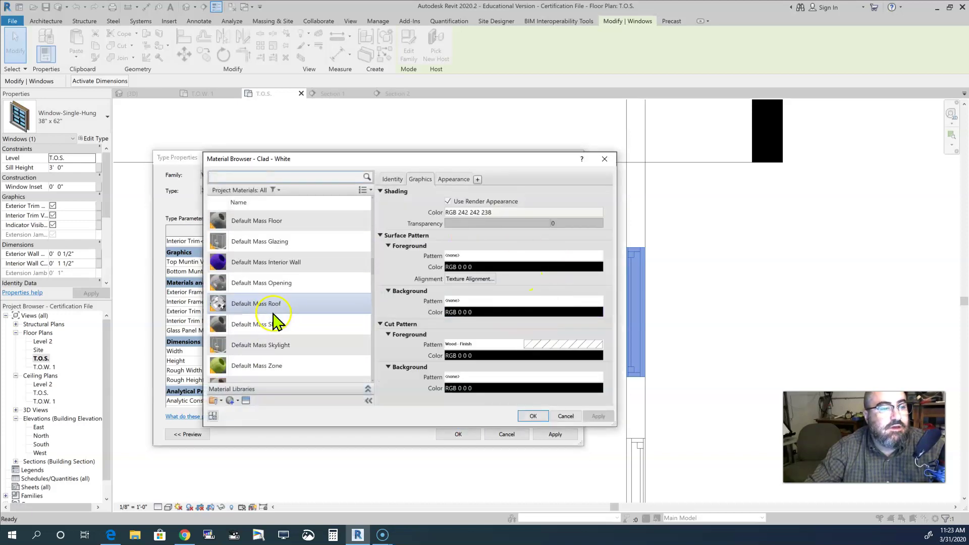
scroll(271, 320, down, 5)
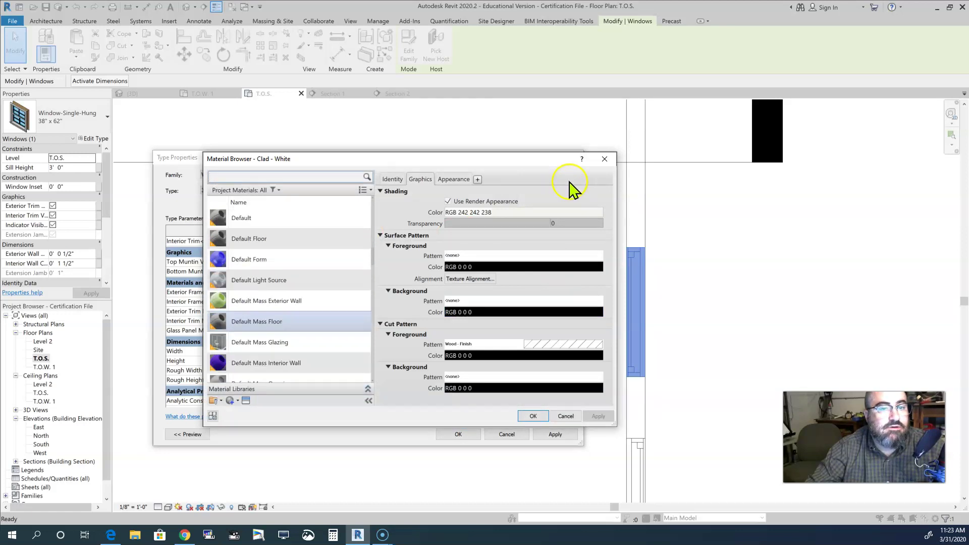
click(605, 158)
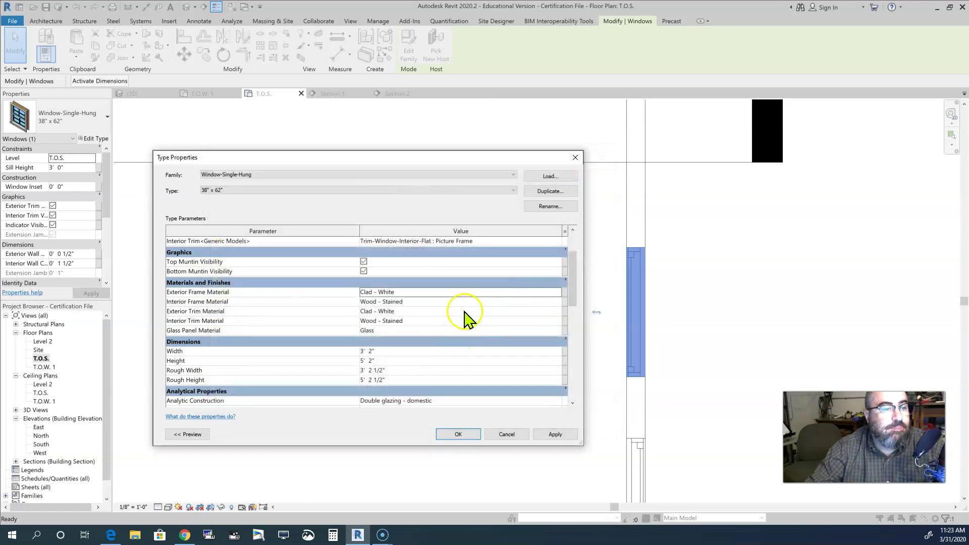
scroll(256, 318, down, 2)
scroll(258, 317, down, 1)
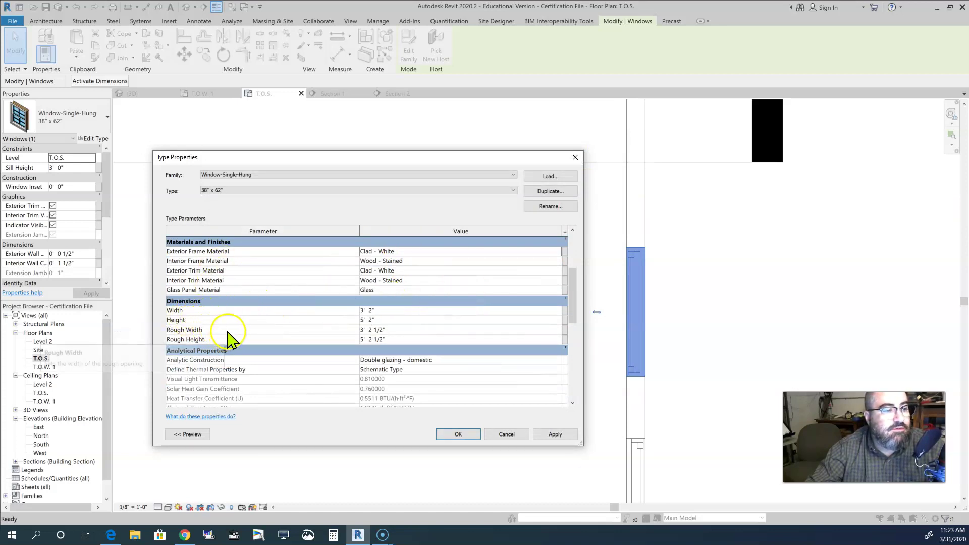
scroll(232, 343, down, 6)
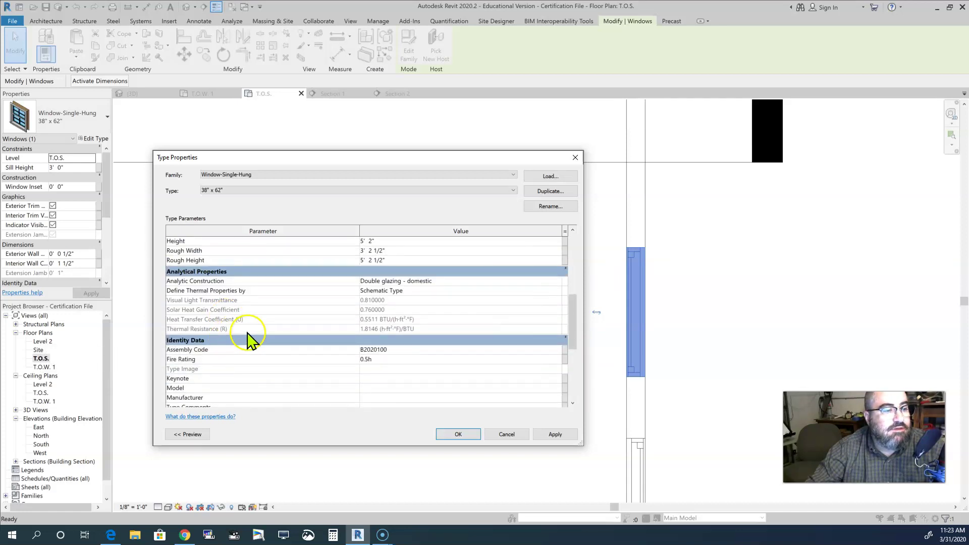
scroll(265, 333, up, 6)
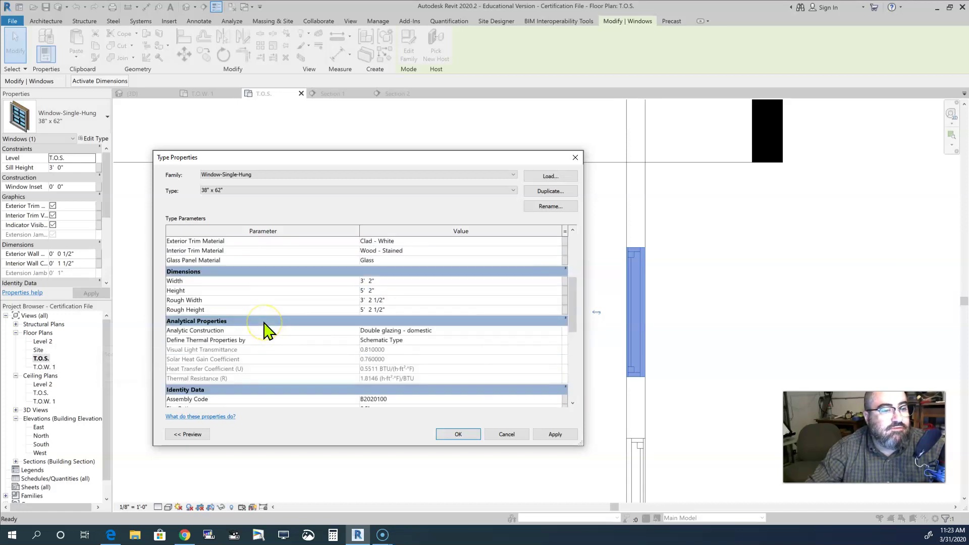
scroll(267, 329, down, 6)
scroll(241, 317, up, 8)
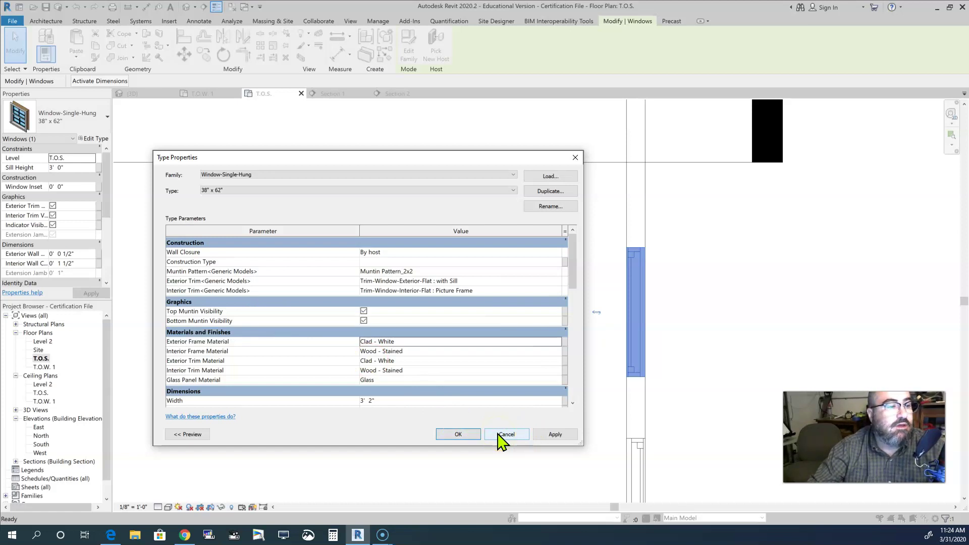
- Cancel Type Properties unchanged, nudge the window up the side wall, then try Pick New Host
click(505, 434)
drag(631, 329, 622, 310)
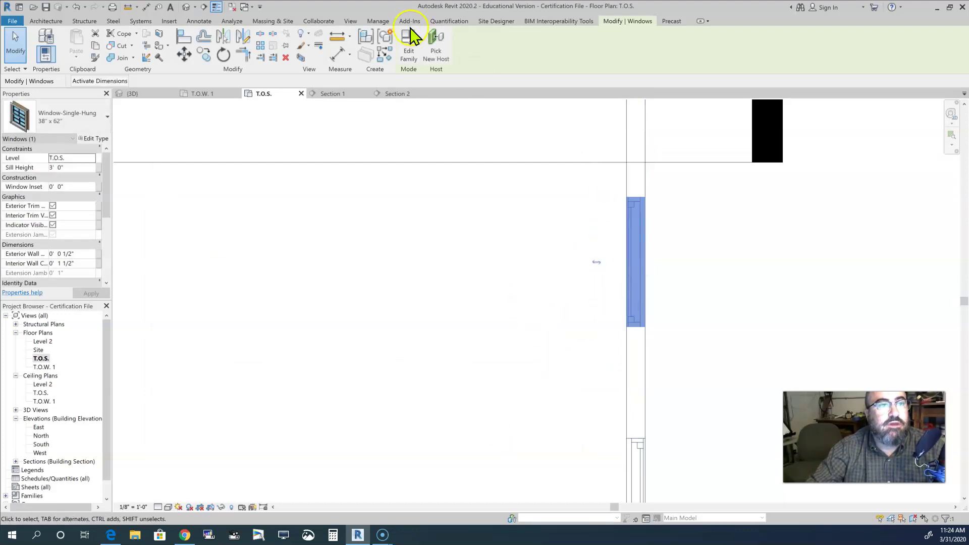
click(435, 41)
scroll(465, 256, down, 3)
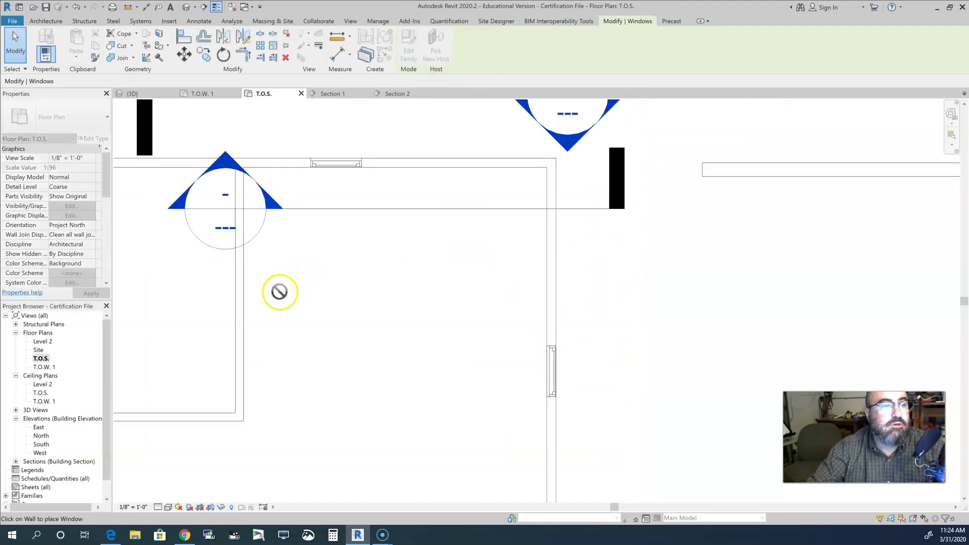
scroll(364, 372, down, 3)
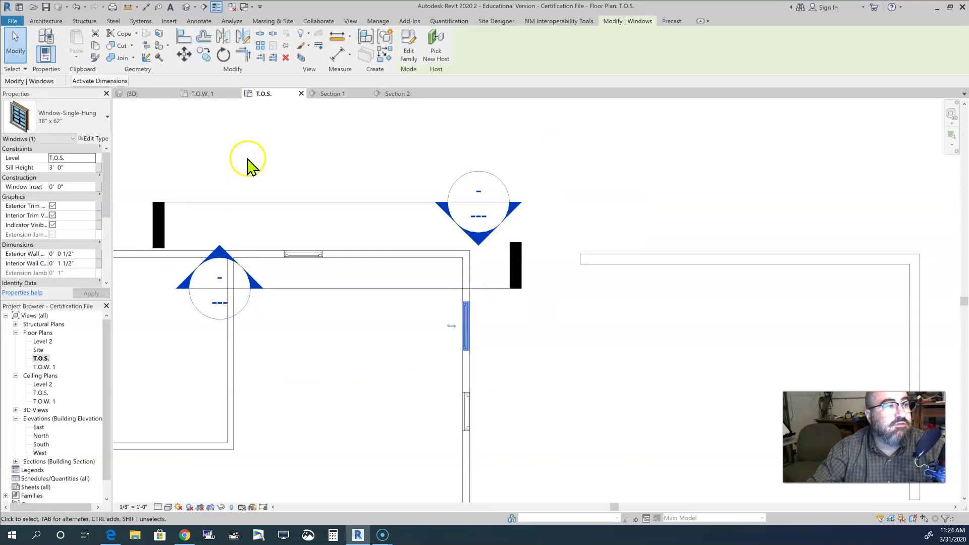
scroll(303, 288, down, 2)
middle_drag(303, 288, 507, 262)
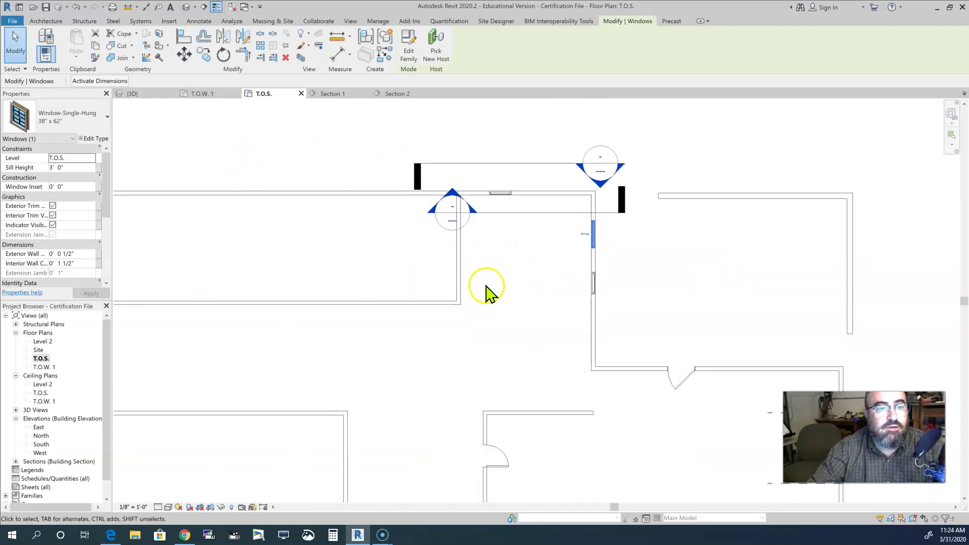